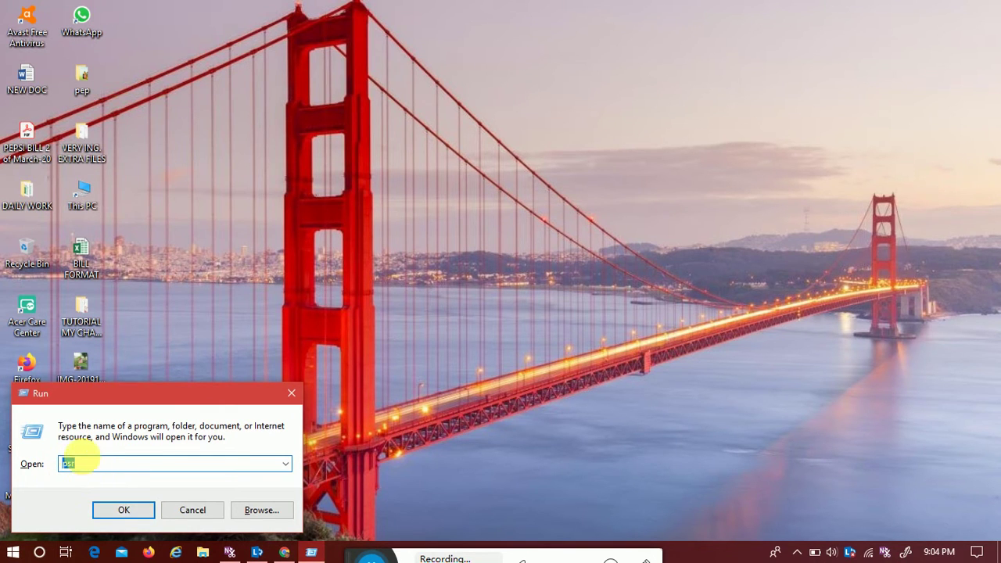
Open Steps Recorder by running psr and start recording the steps.
type("p")
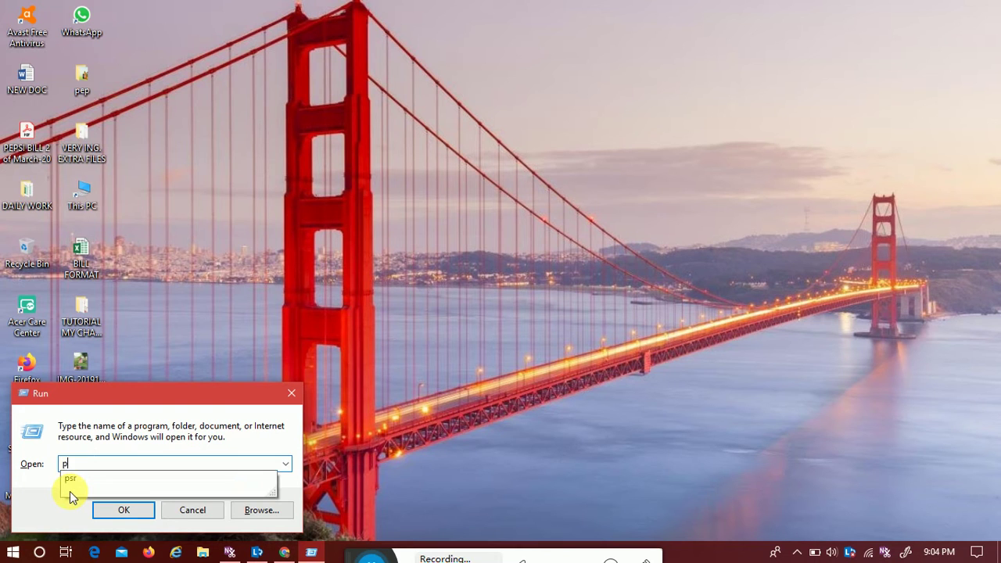
type("s")
left_click(70, 478)
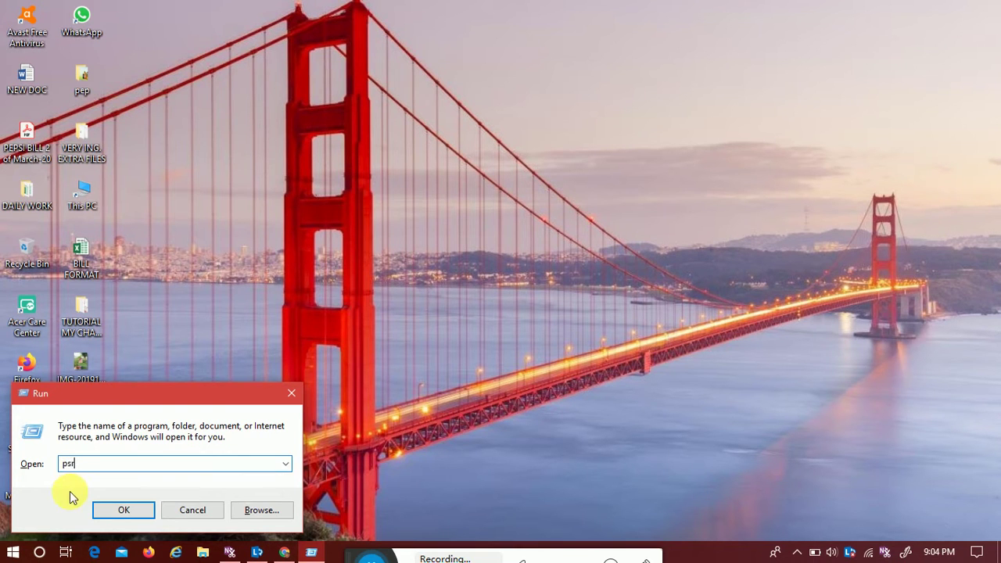
left_click(100, 509)
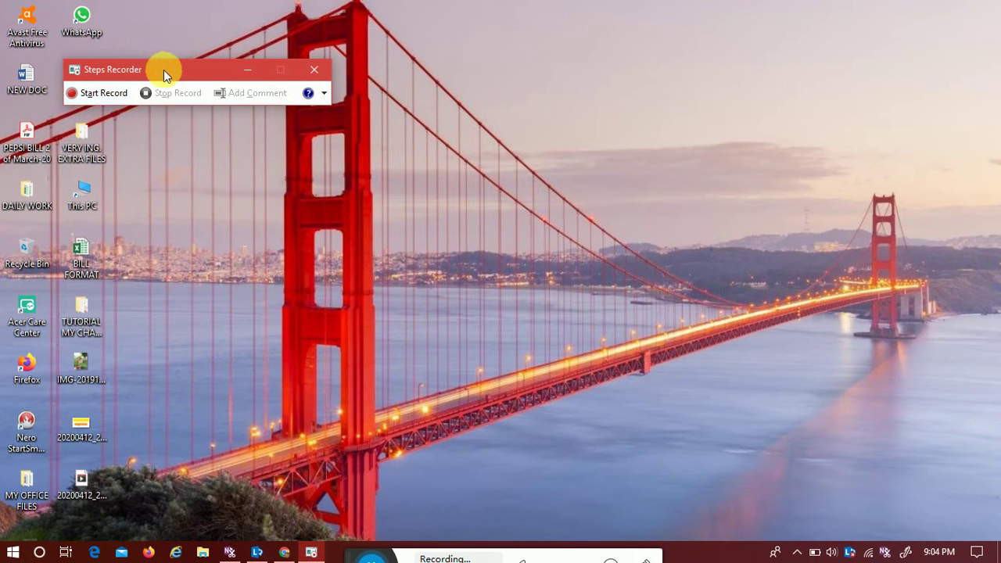
left_click_drag(163, 70, 507, 553)
left_click(470, 278)
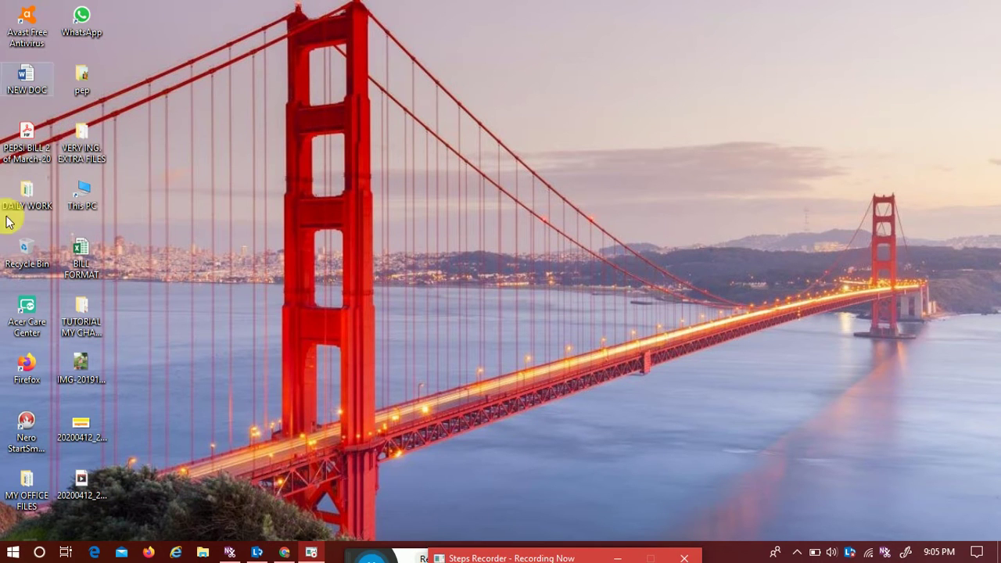
Launch Excel 2013 and create a blank workbook.
left_click(4, 548)
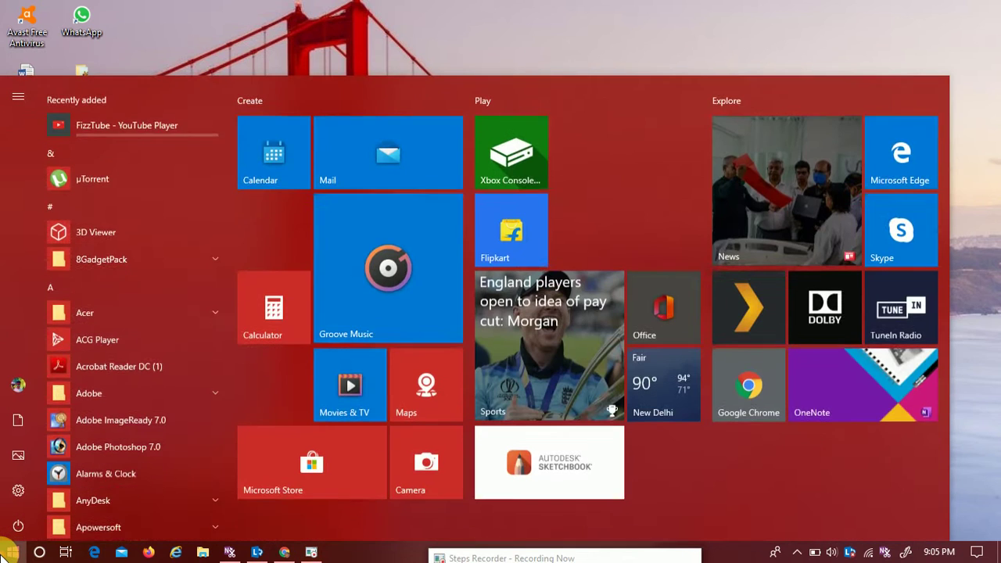
type("ex")
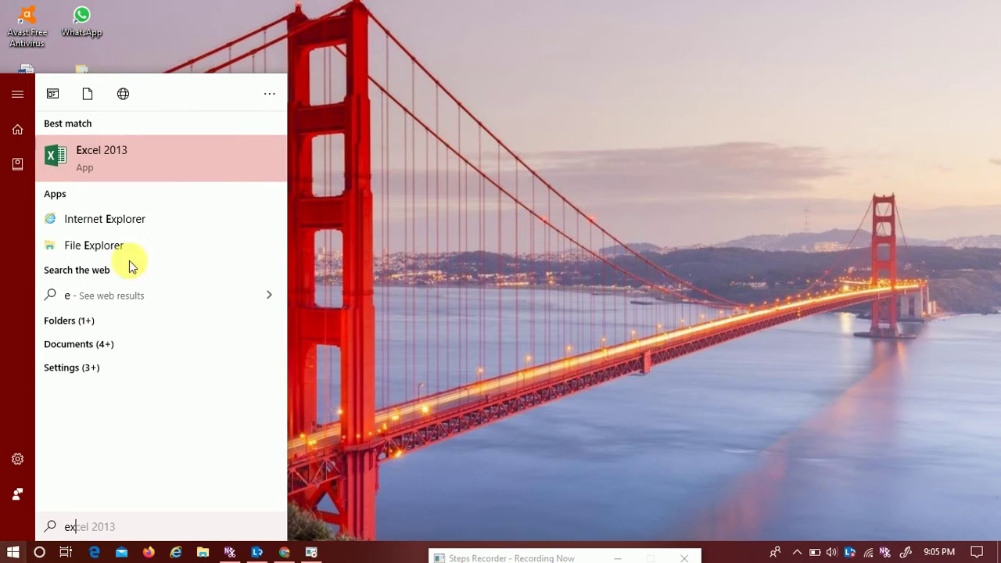
left_click(157, 165)
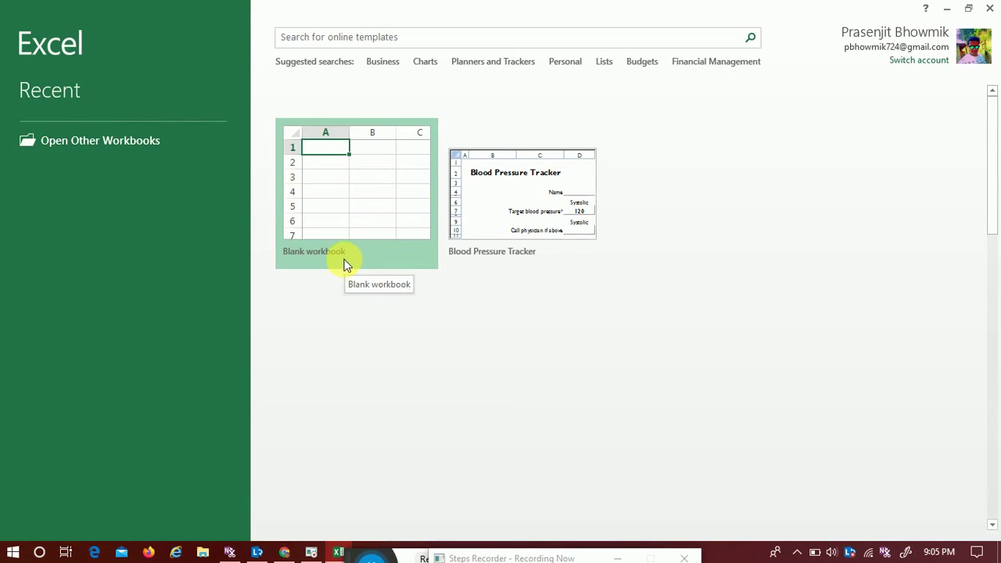
left_click(339, 227)
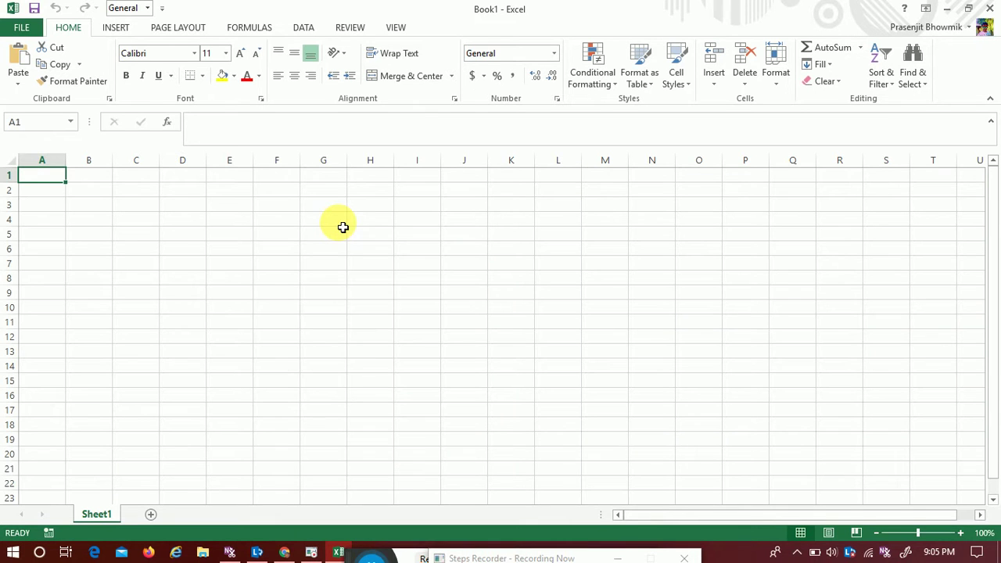
left_click(222, 222)
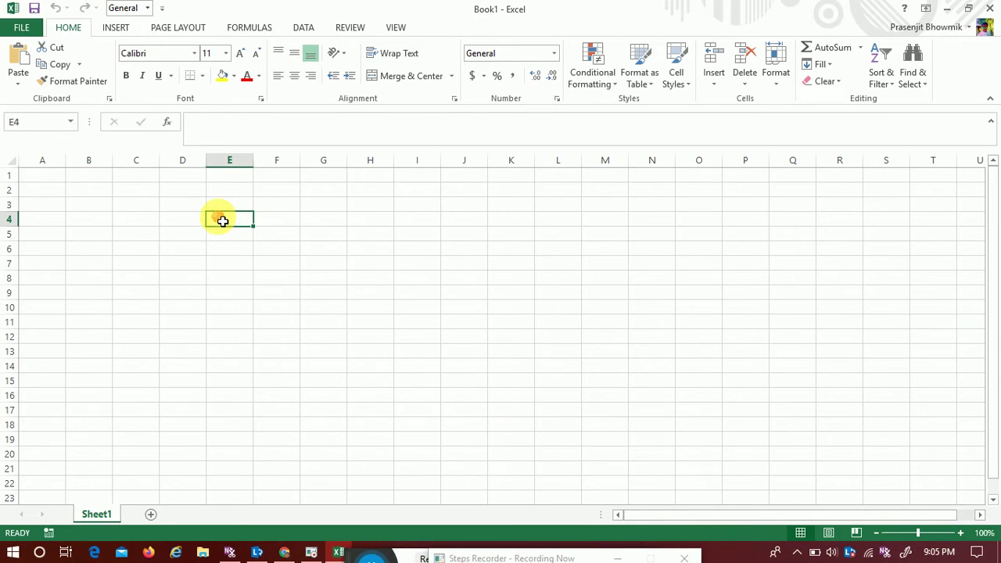
key("ctrl+shift+Right")
key("ctrl+shift+Left")
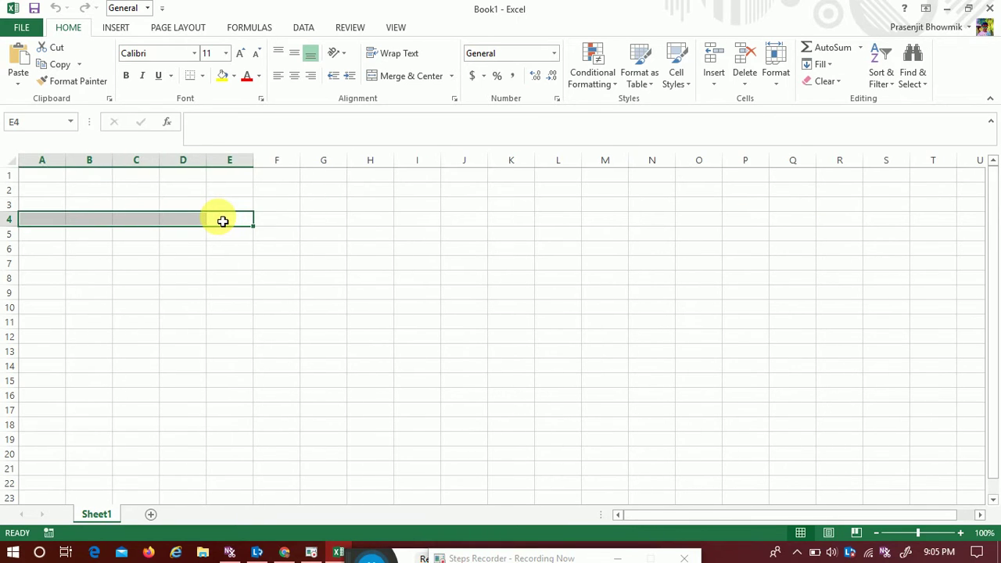
key("Left")
key("Left")
key("Right")
key("shift+Right")
key("shift+Right")
key("shift+Right")
key("shift+Right")
key("shift+Right")
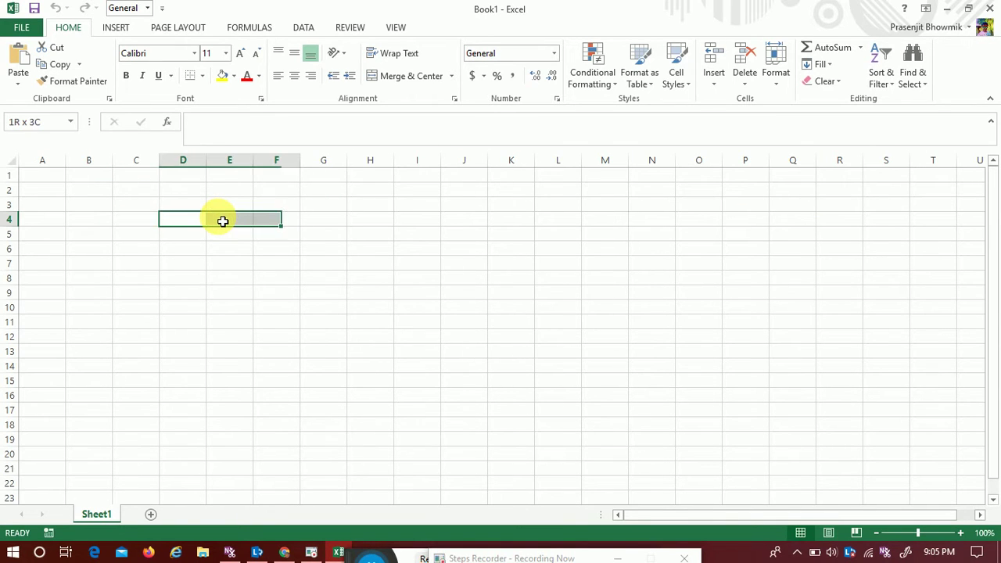
key("shift+Right")
key("shift+Right")
key("shift+Right")
key("shift+Right")
key("shift+Right")
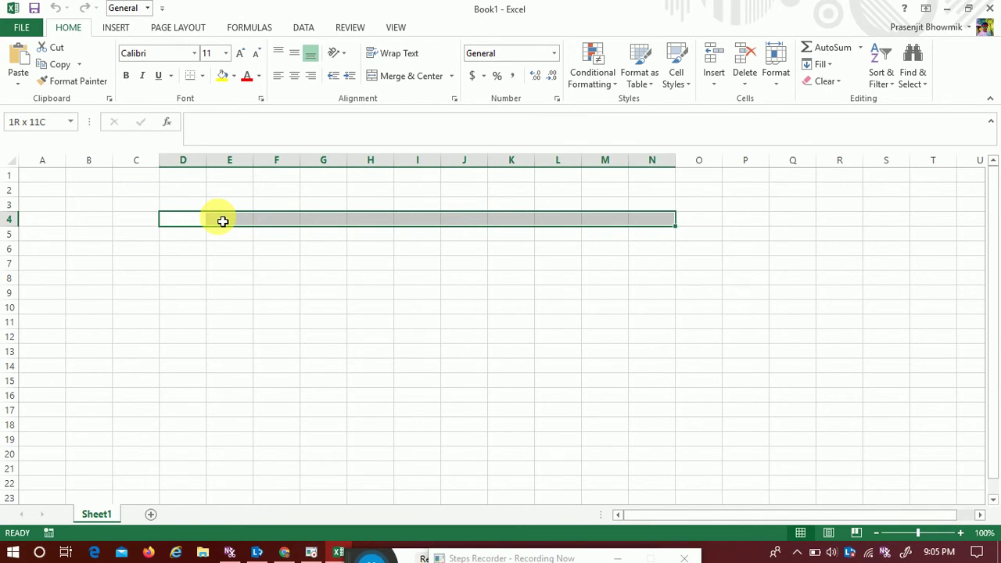
key("ctrl+shift+Down")
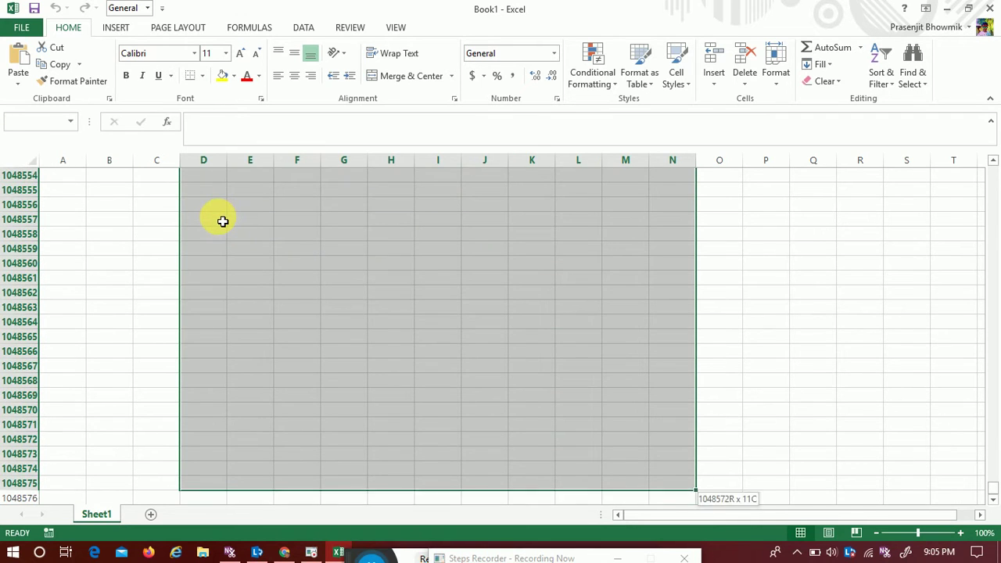
key("Up")
key("shift+Up")
key("Down")
Apply All Borders to the cell range D4:K17.
key("shift+Right")
key("shift+Right")
key("shift+Right")
key("shift+Right")
key("shift+Right")
key("shift+Right")
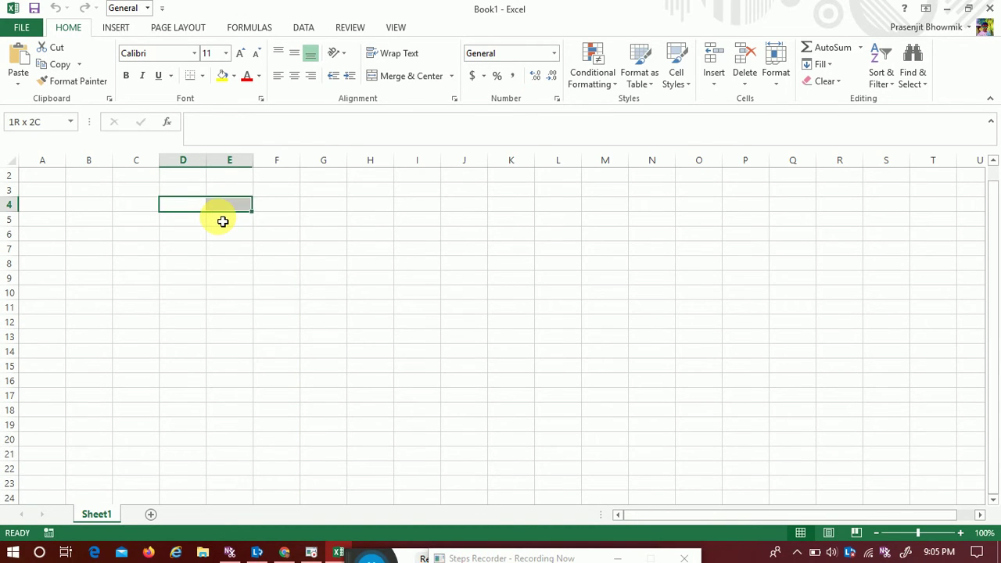
key("shift+Right")
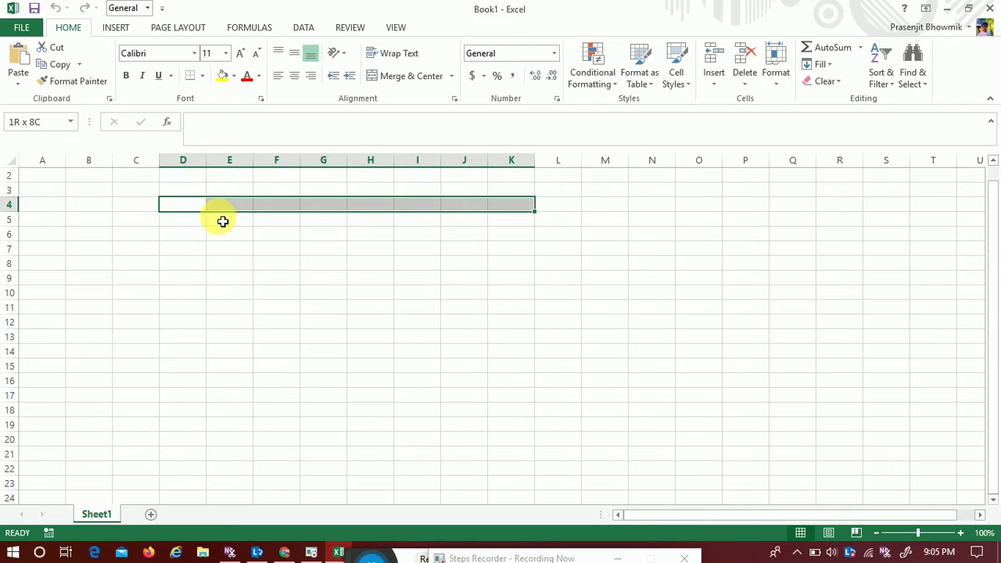
key("shift+Down")
key("shift+Down")
key("shift+Down")
key("shift+Down")
key("shift+Down")
key("shift+Down")
key("shift+Down")
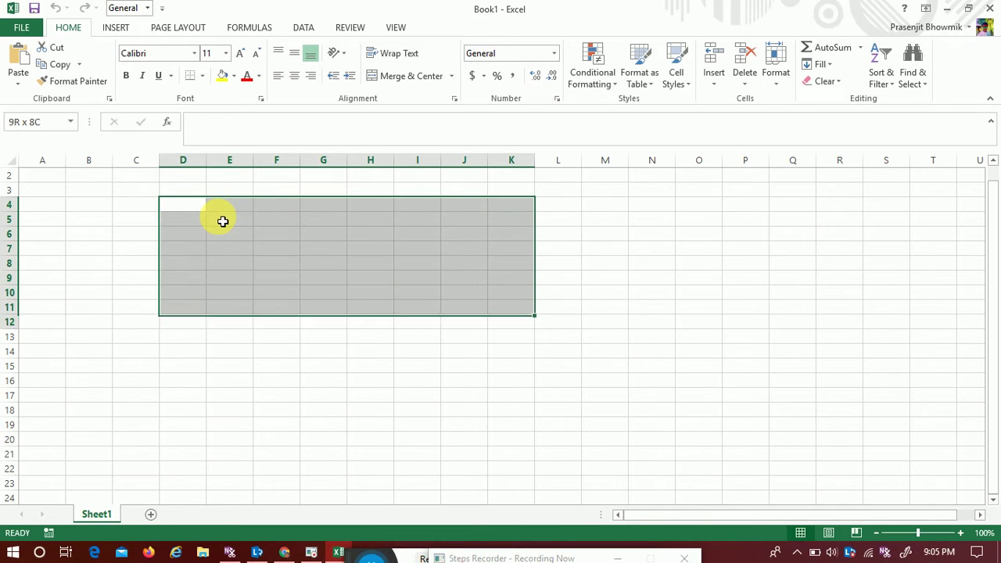
key("shift+Down")
key("shift+Down")
key("shift+Down")
key("shift+Down")
key("shift+Down")
key("shift+Down")
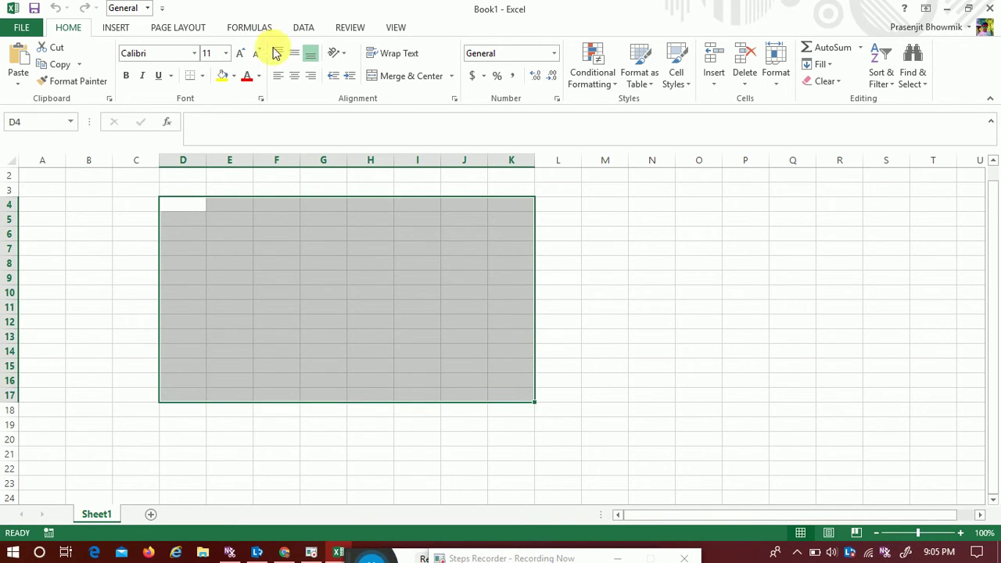
left_click(201, 76)
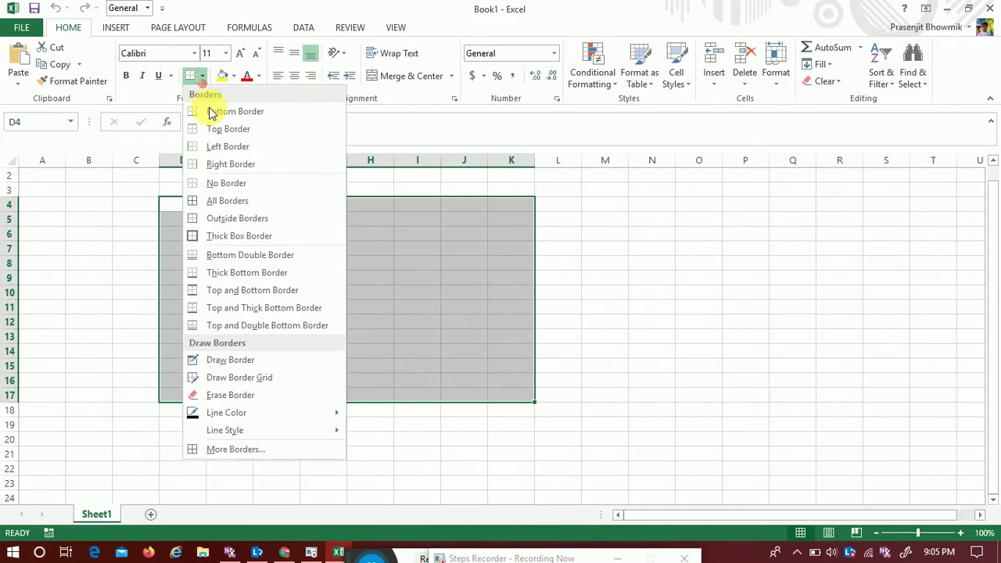
left_click(212, 200)
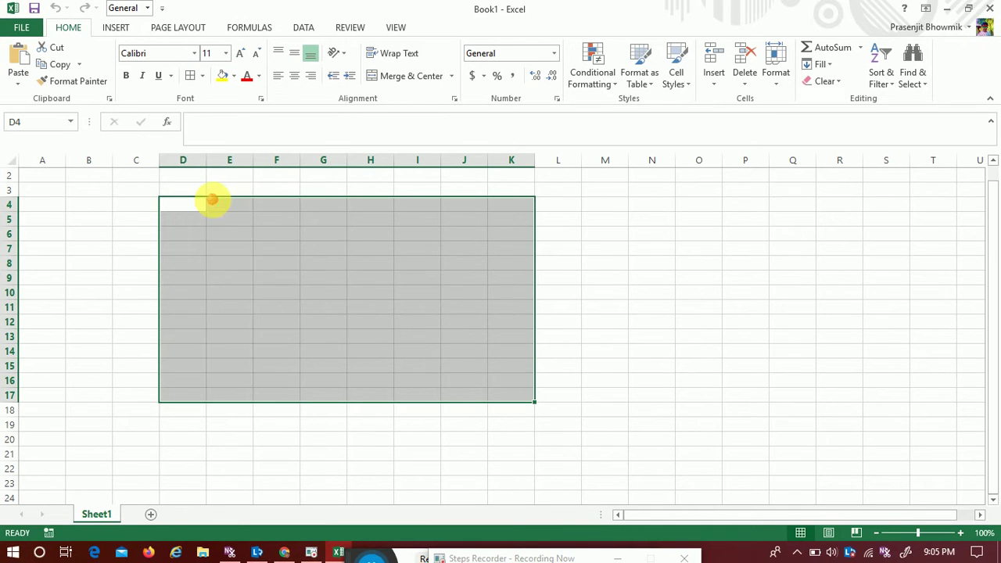
Enter the headers date, name, class and roll no in cells D4 to G4 of the bordered table.
left_click(186, 209)
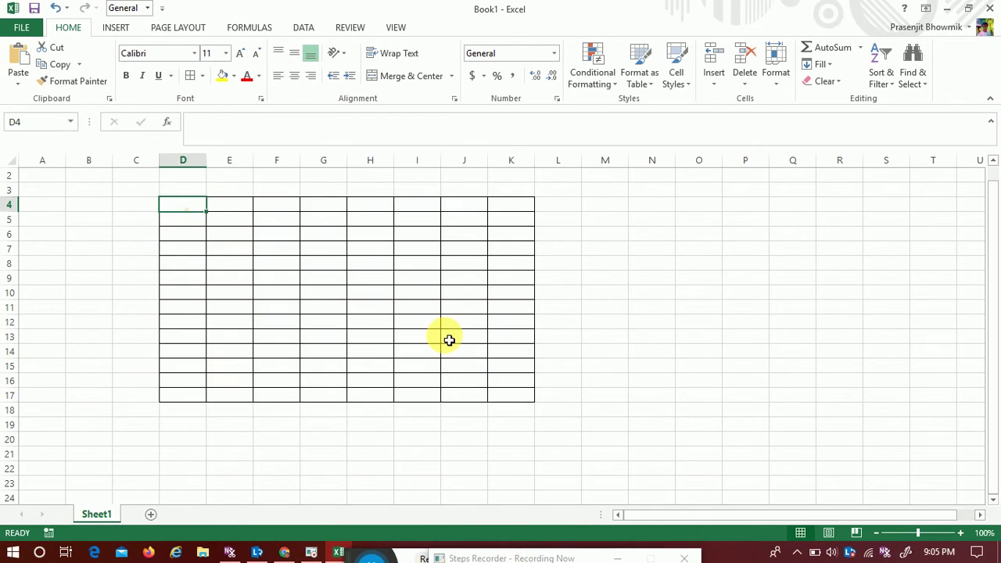
type("date")
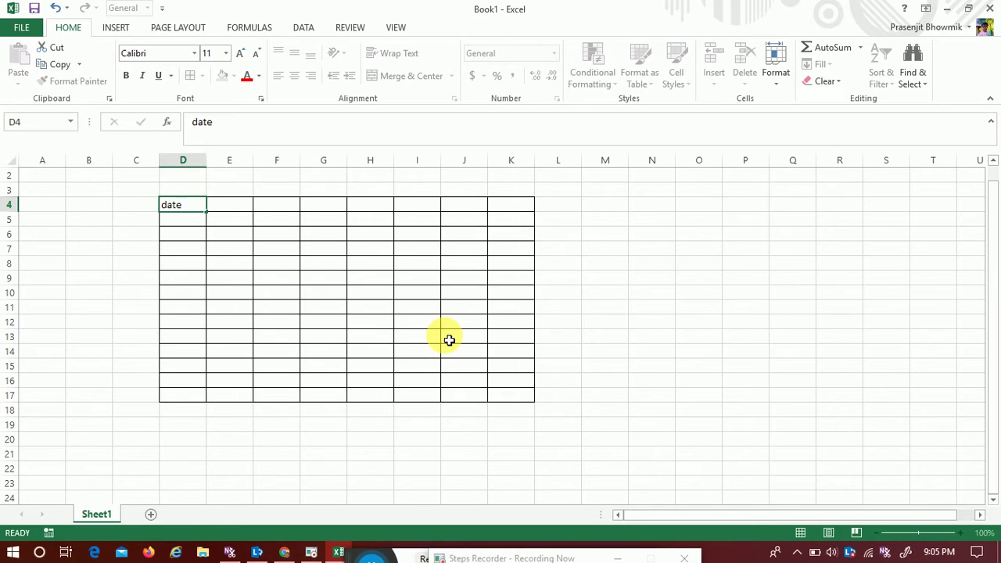
key("Tab")
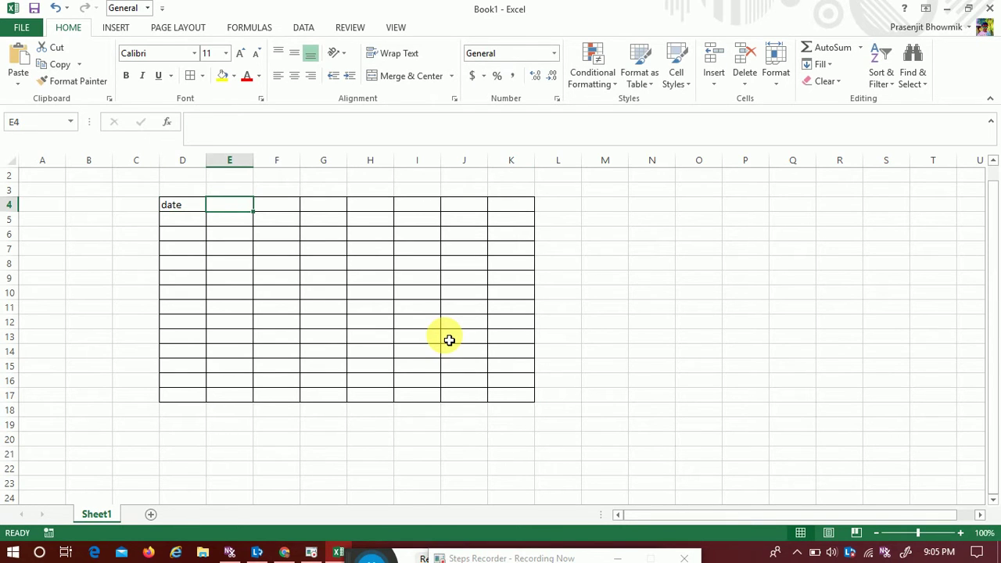
type("name")
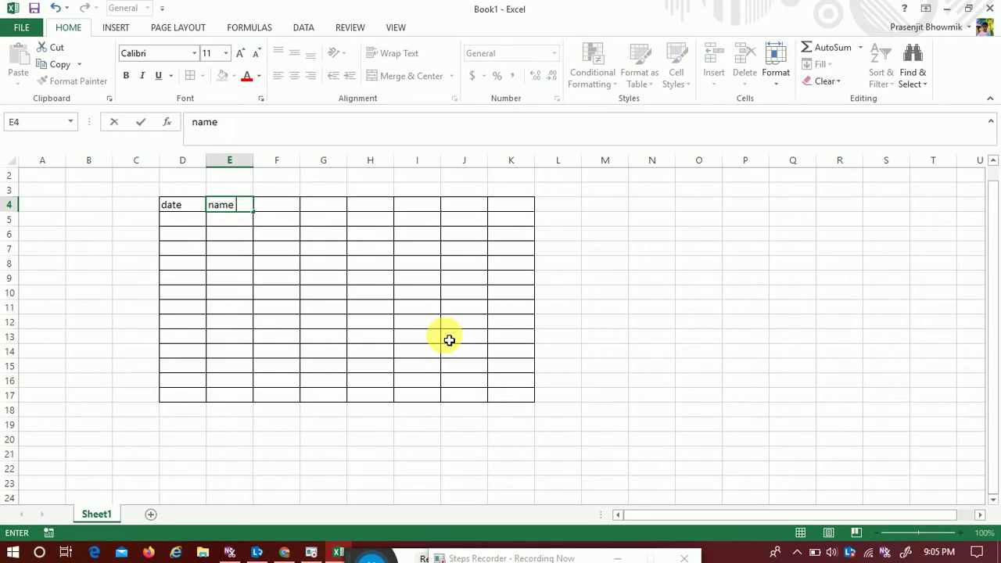
key("Tab")
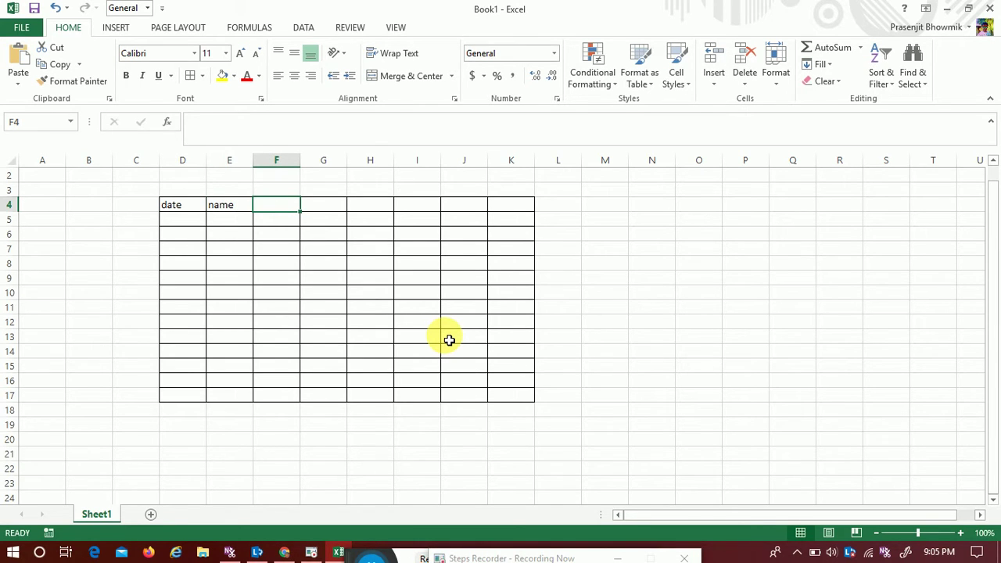
type("class")
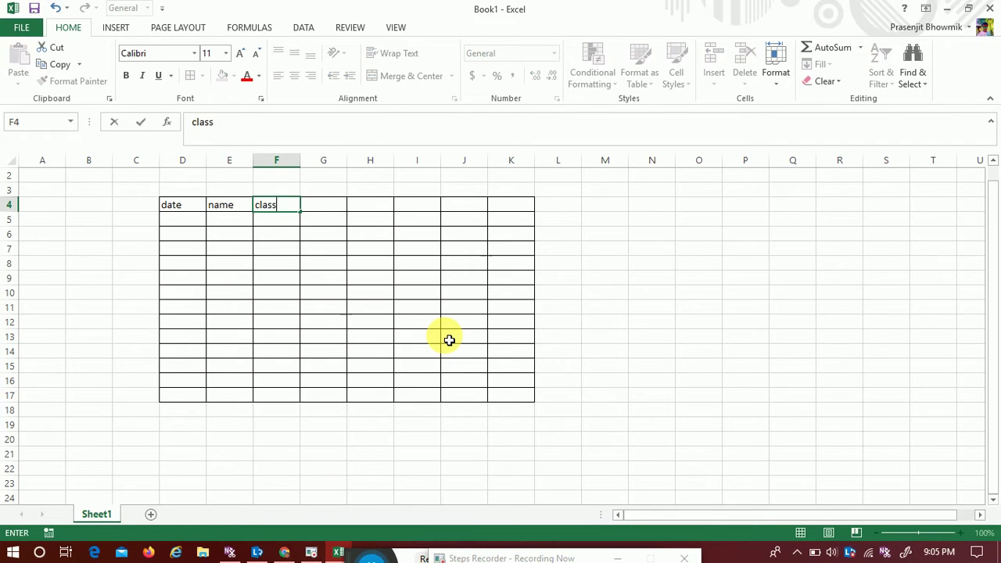
key("Tab")
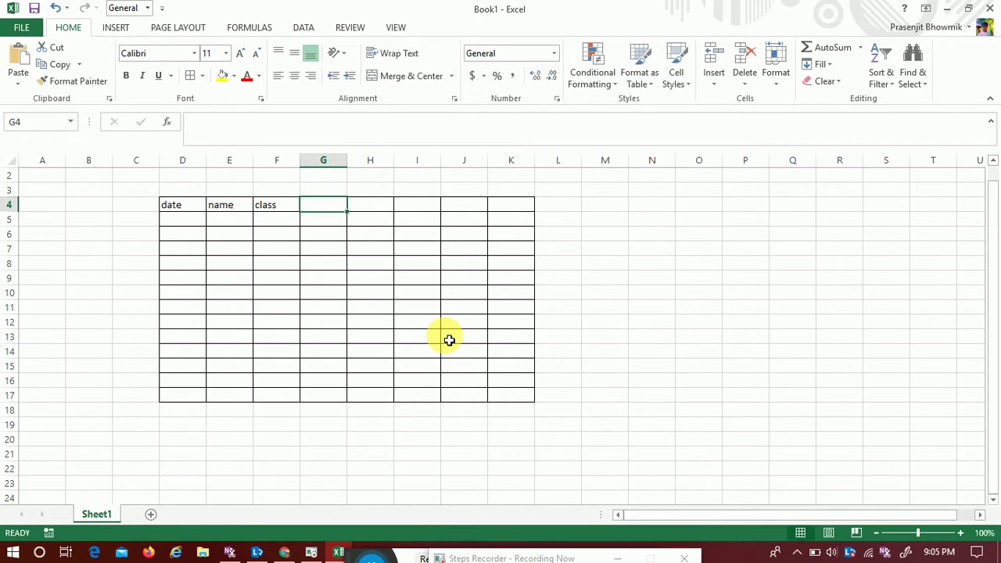
type("roll no")
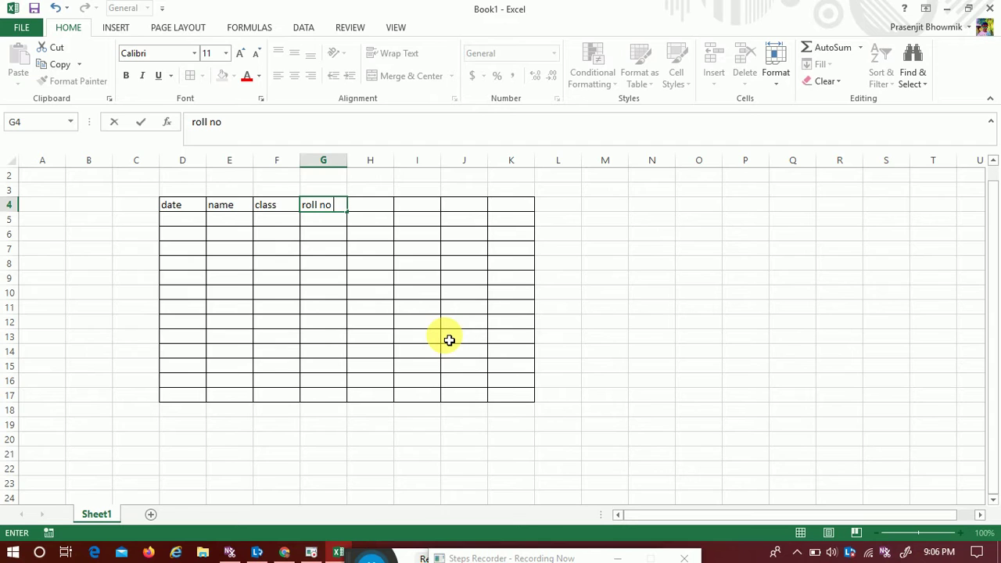
key("Tab")
Enter the headers age, adress, mobile no and remark in cells H4 to K4.
type("age")
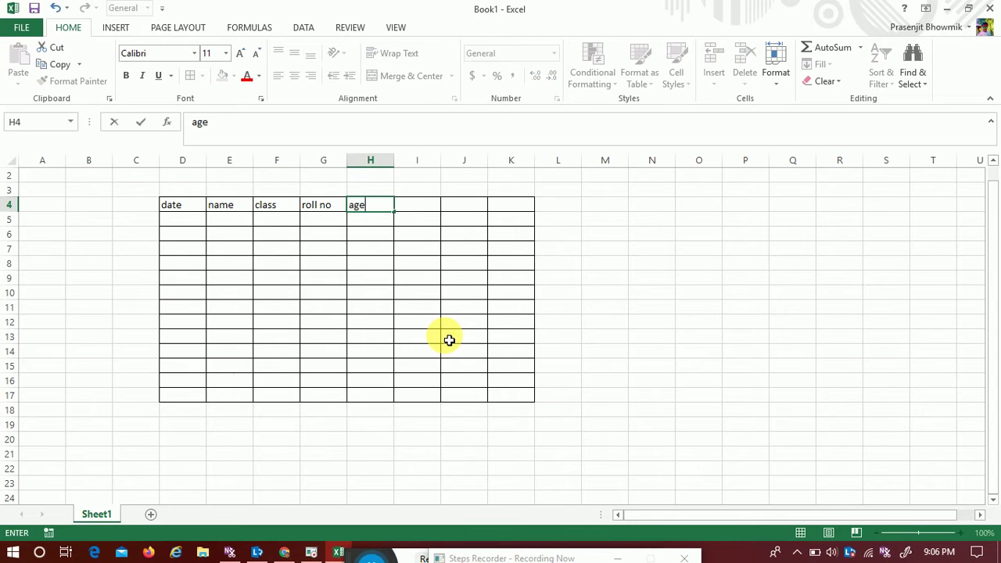
key("Tab")
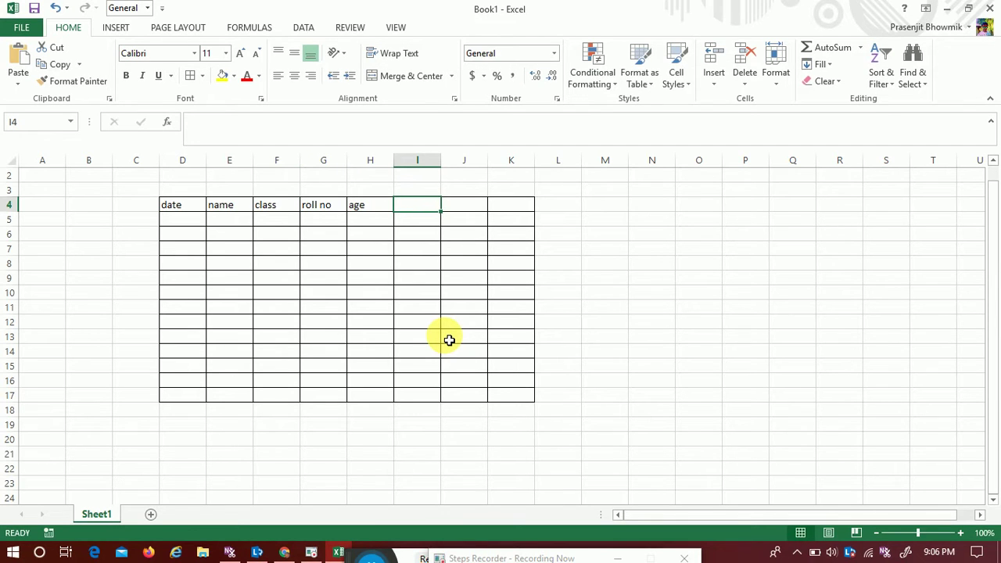
type("adress")
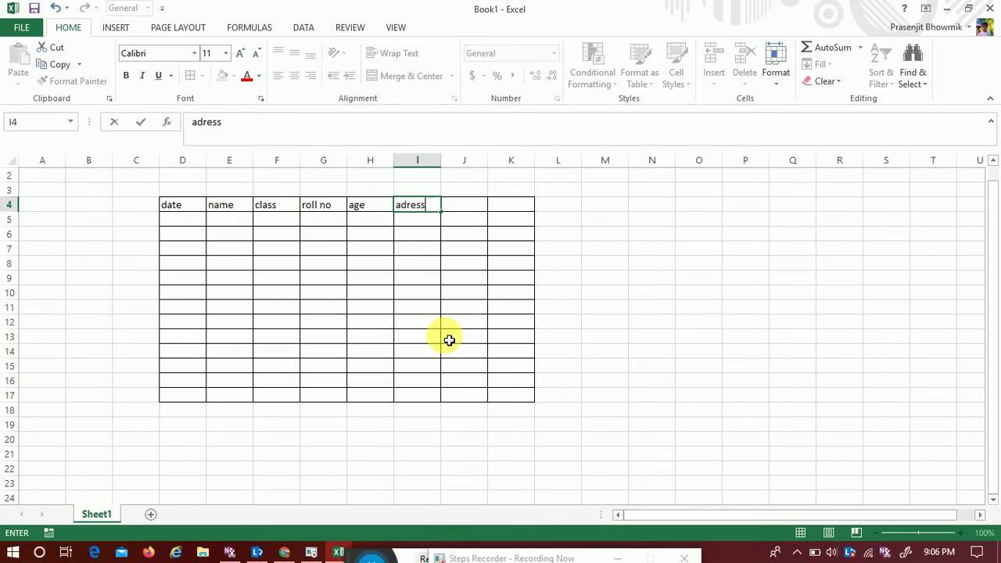
key("Tab")
type("m")
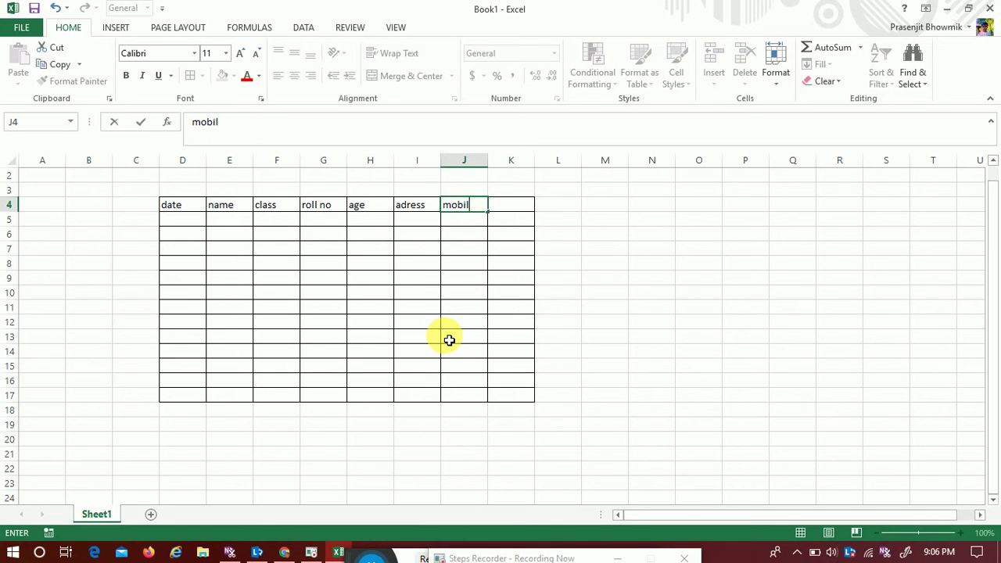
type("obile no")
key("Tab")
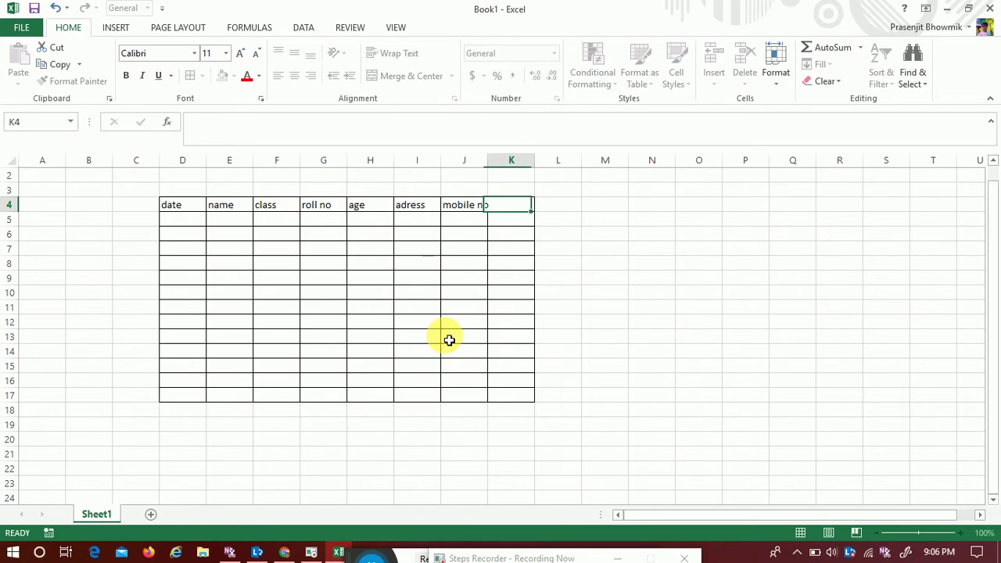
type("remark")
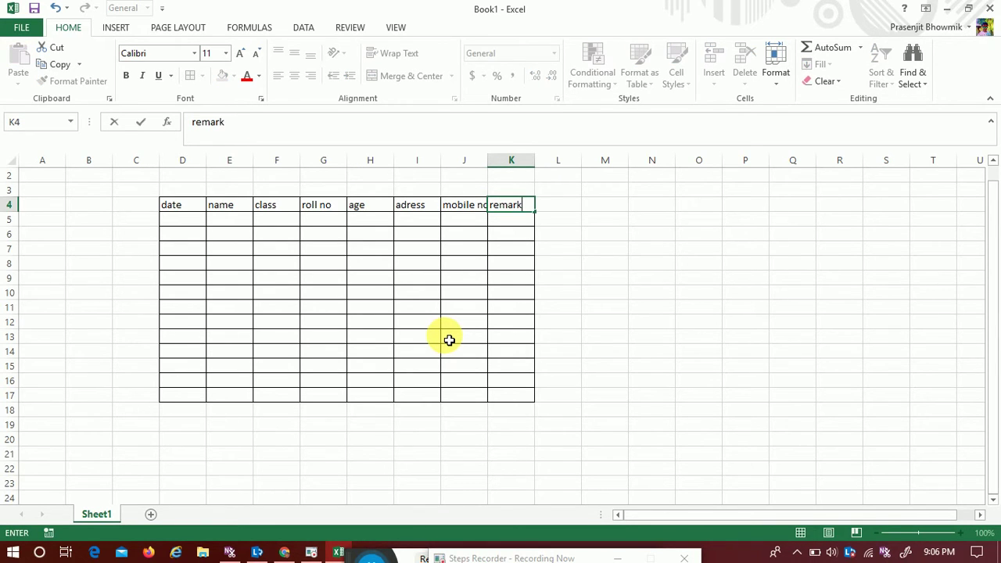
key("Tab")
left_click(166, 226)
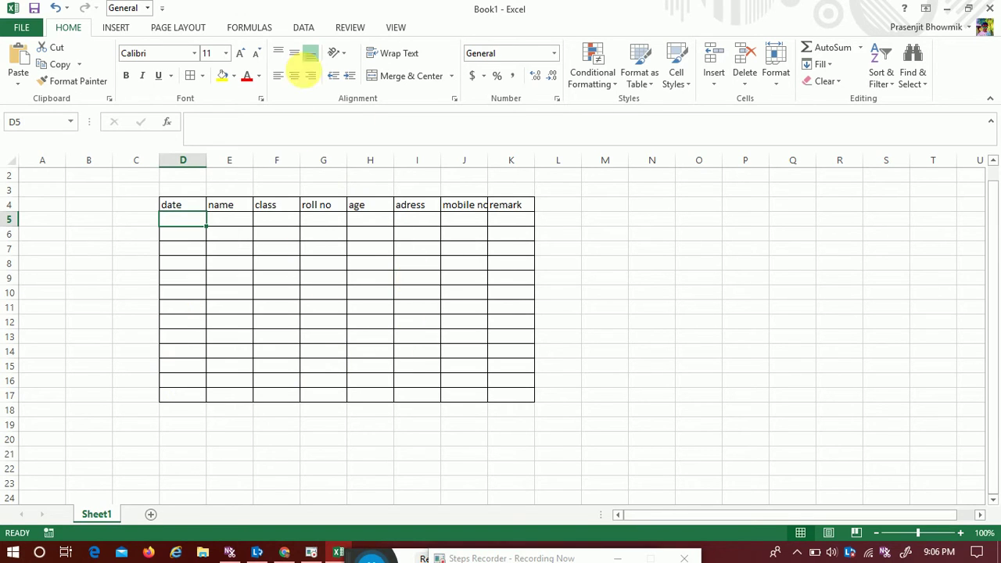
Make the header row D4:K4, from date to remark, bold.
left_click(175, 206)
key("ctrl+shift+Right")
key("ctrl+shift+Right")
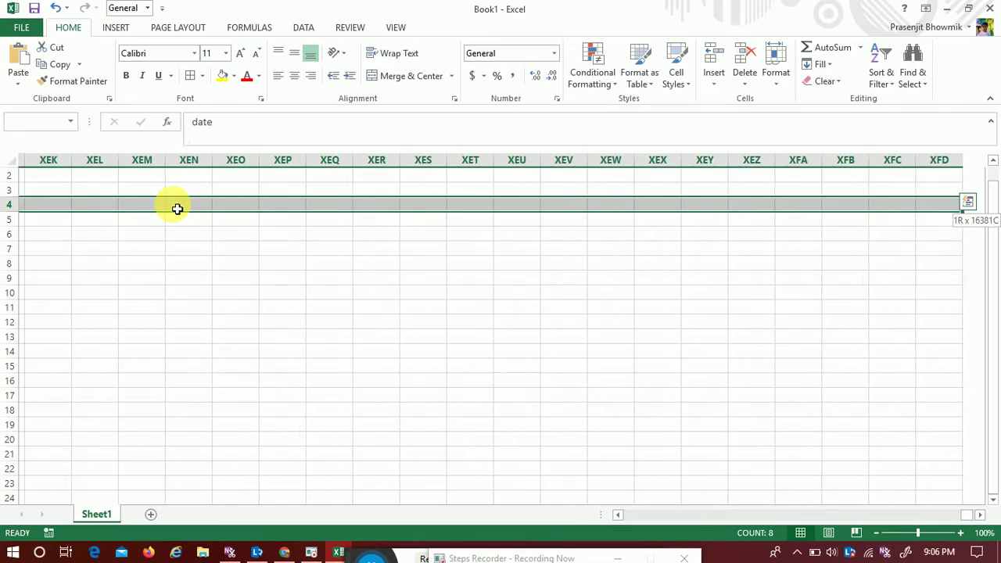
key("ctrl+shift+Left")
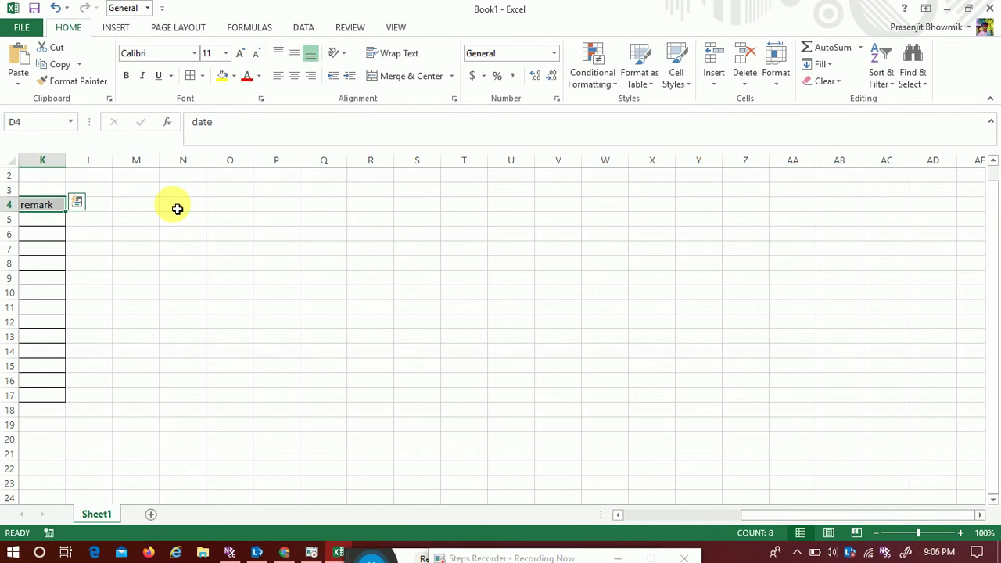
key("alt+h")
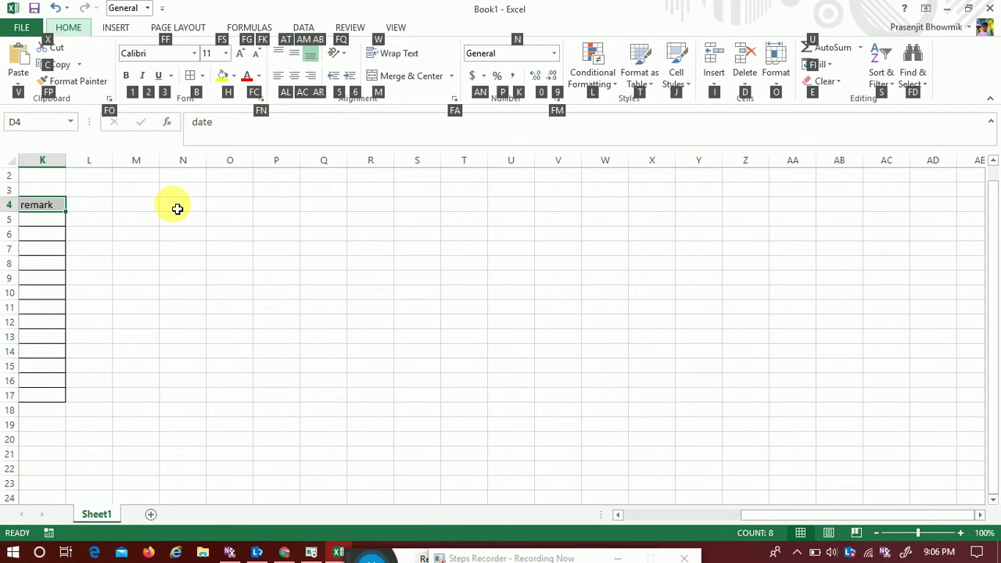
key("b")
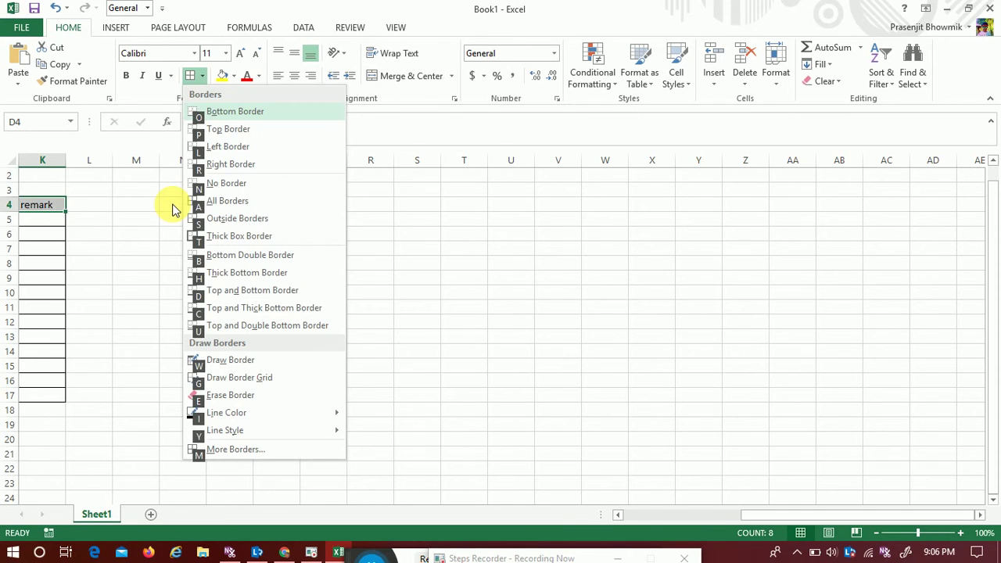
key("Escape")
key("1")
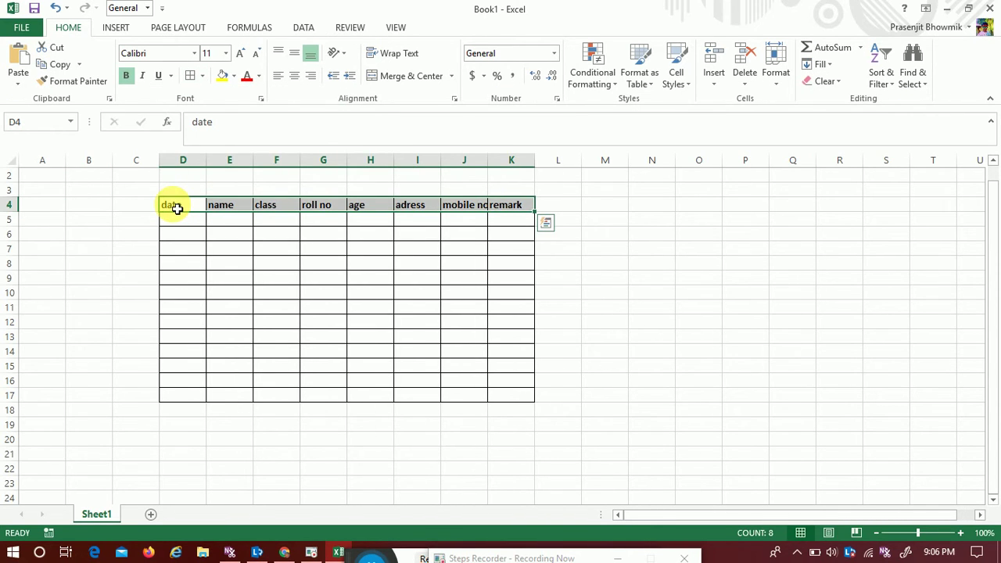
AutoFit the date, name, mobile no and age columns (D, E, J and H) to their header text.
double_click(206, 159)
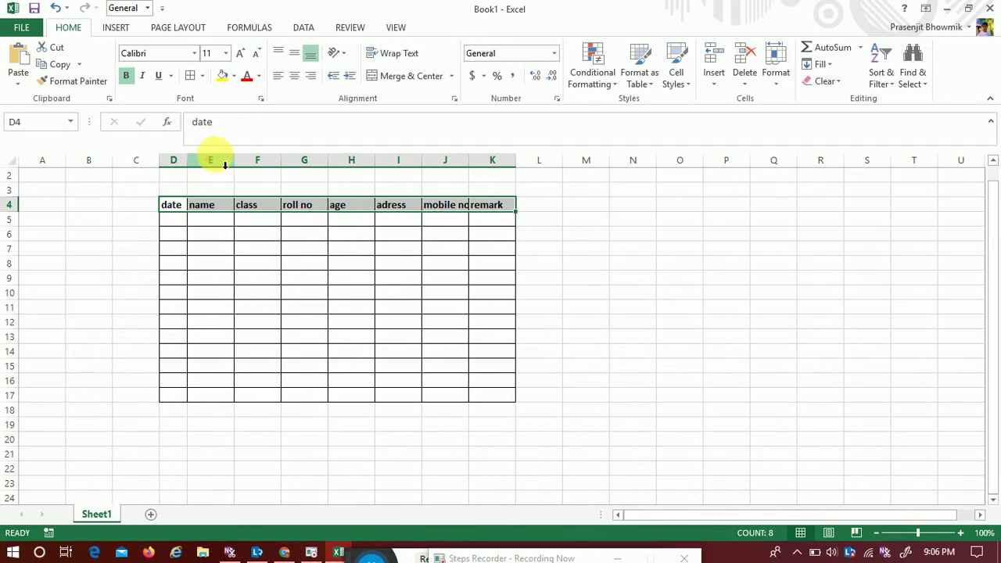
double_click(234, 160)
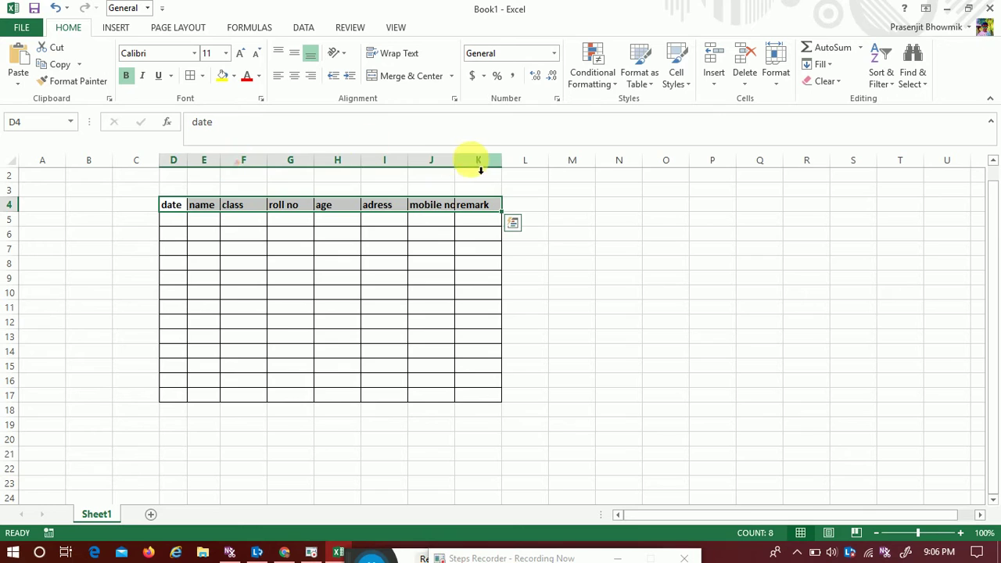
double_click(454, 160)
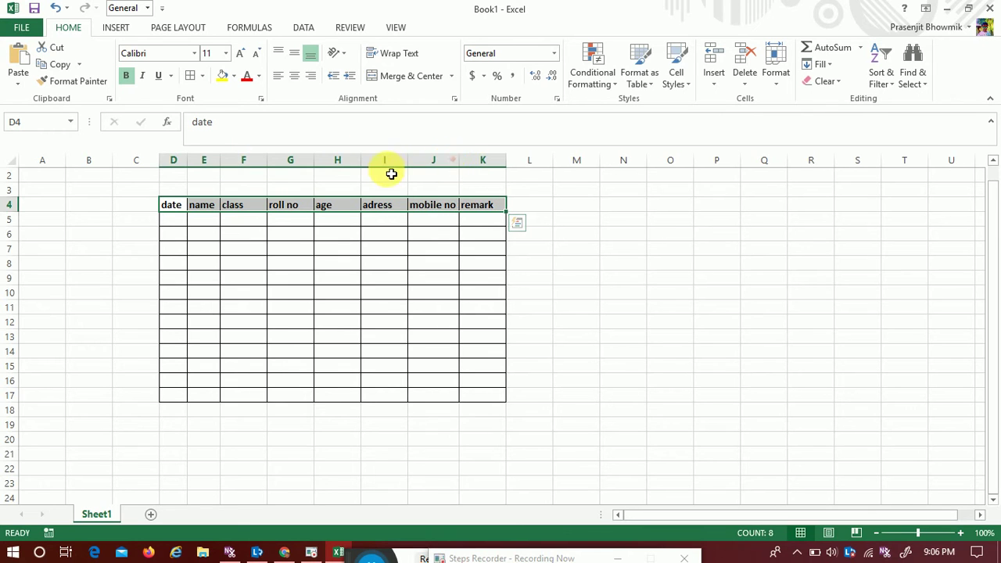
double_click(360, 161)
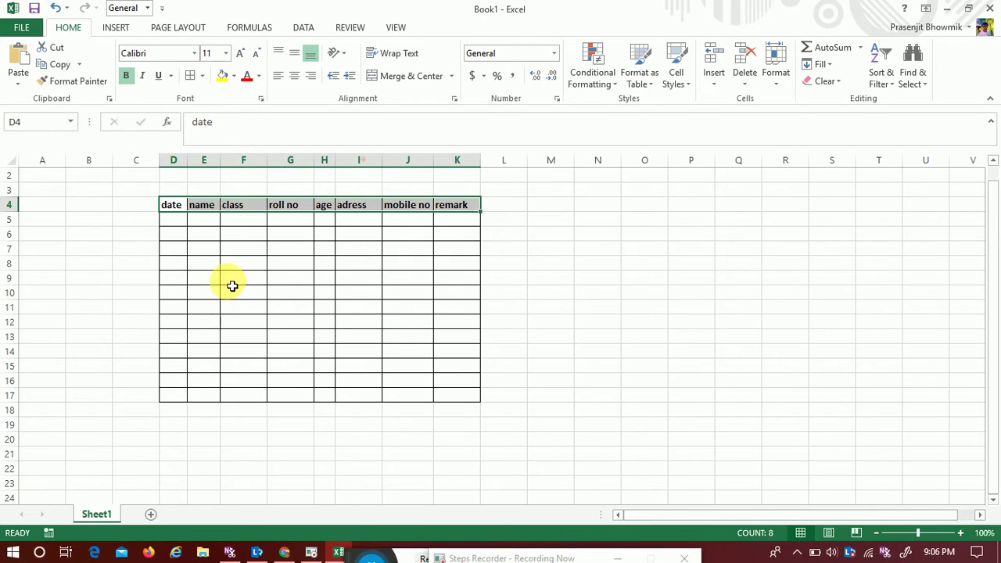
left_click(180, 229)
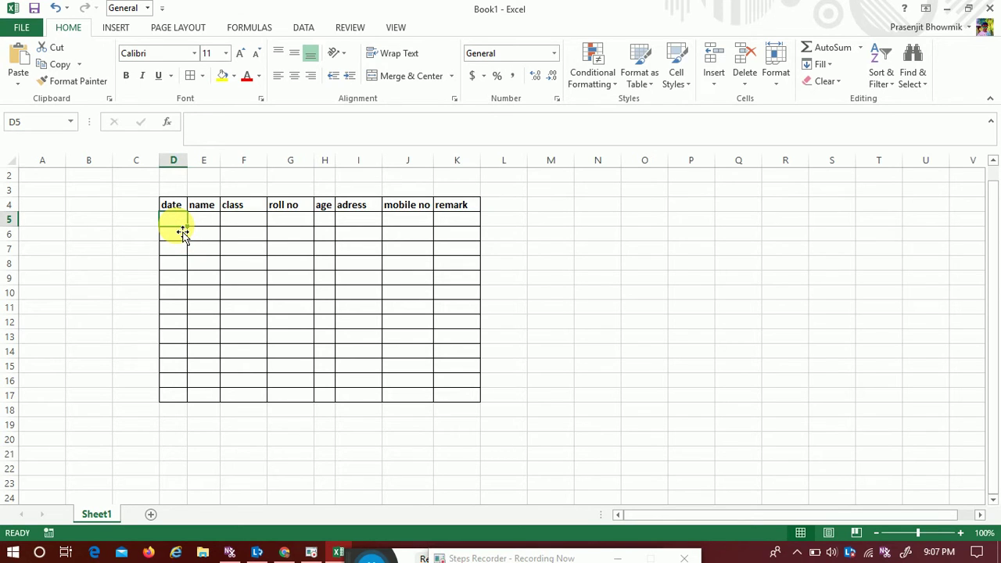
Save the workbook as "for example" in the TUTORIAL MY CHANNEL folder on the Desktop and close Excel.
left_click(22, 29)
left_click(37, 144)
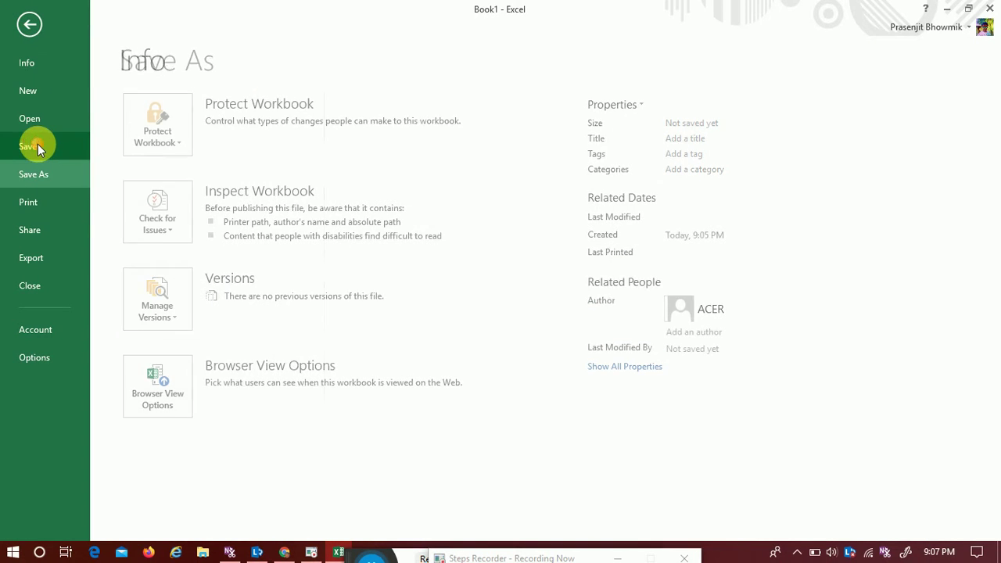
left_click(221, 148)
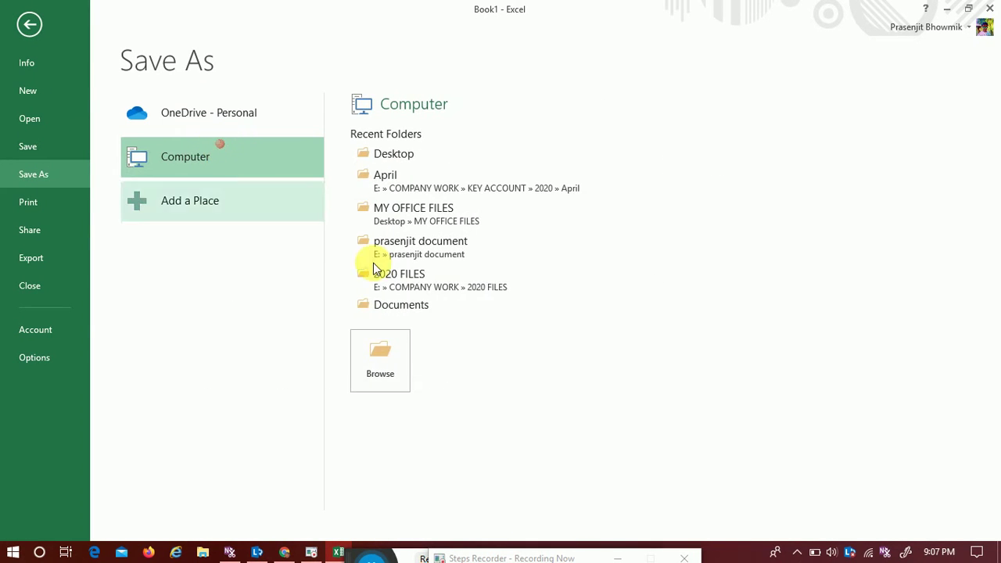
left_click(389, 360)
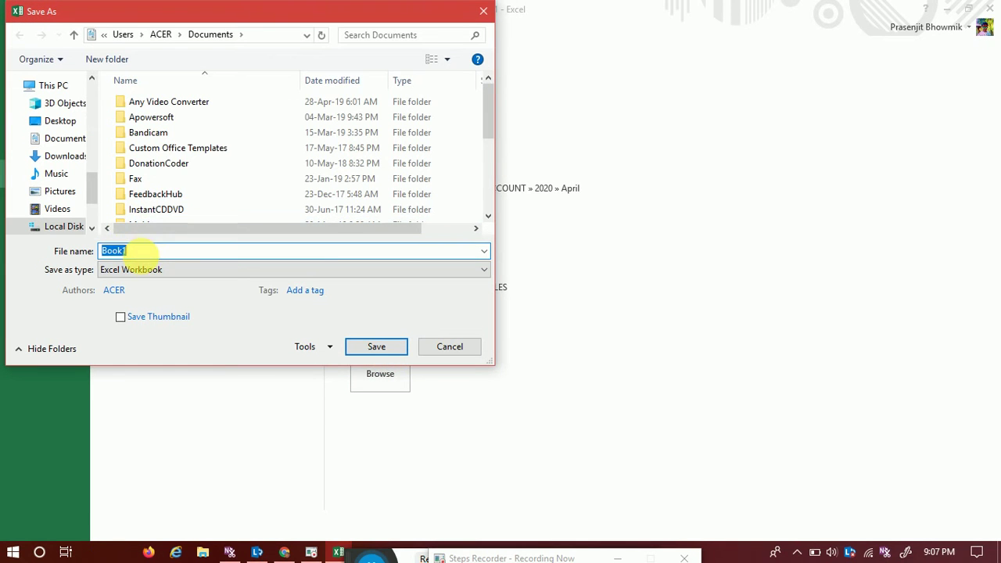
type("for example")
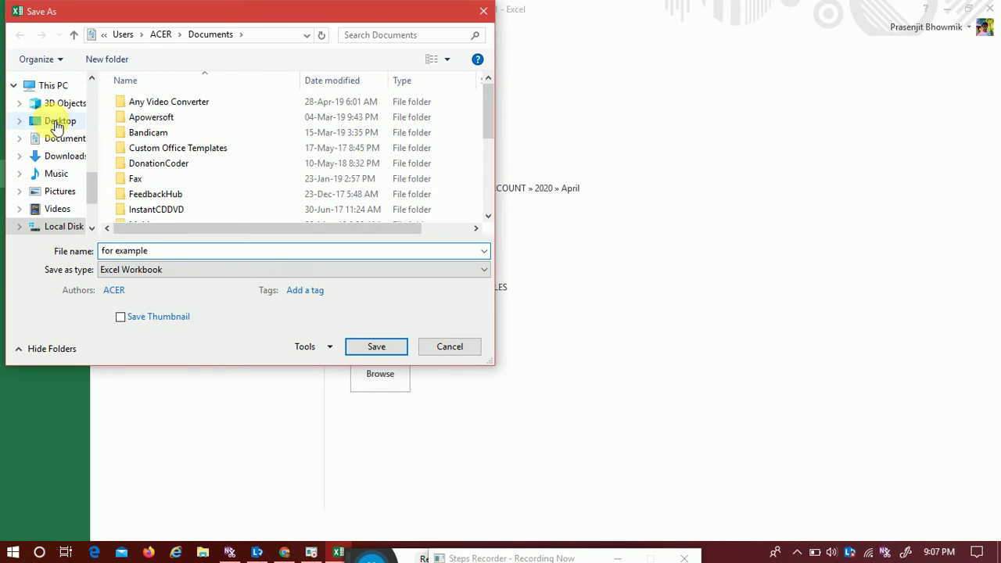
left_click(58, 120)
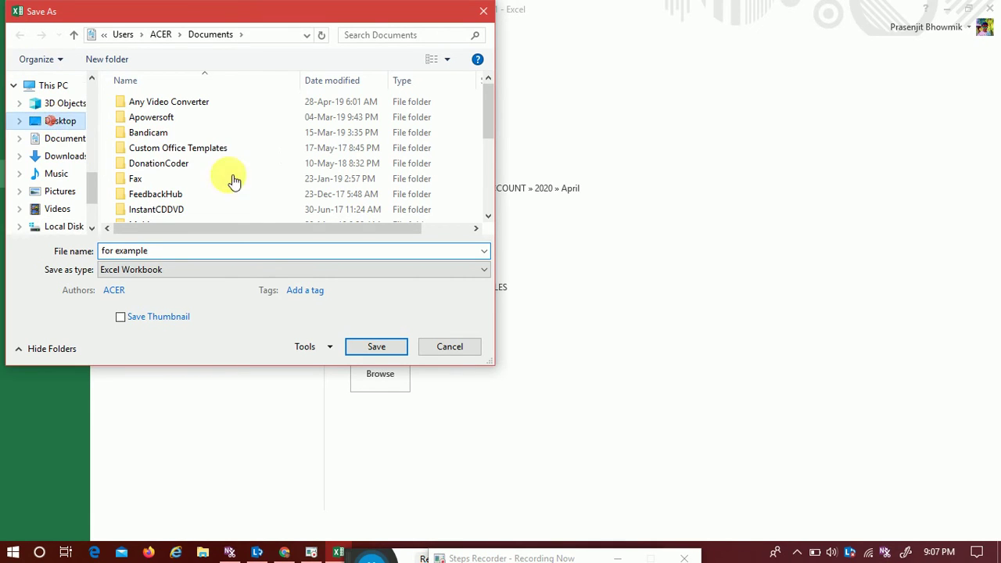
left_click(253, 210)
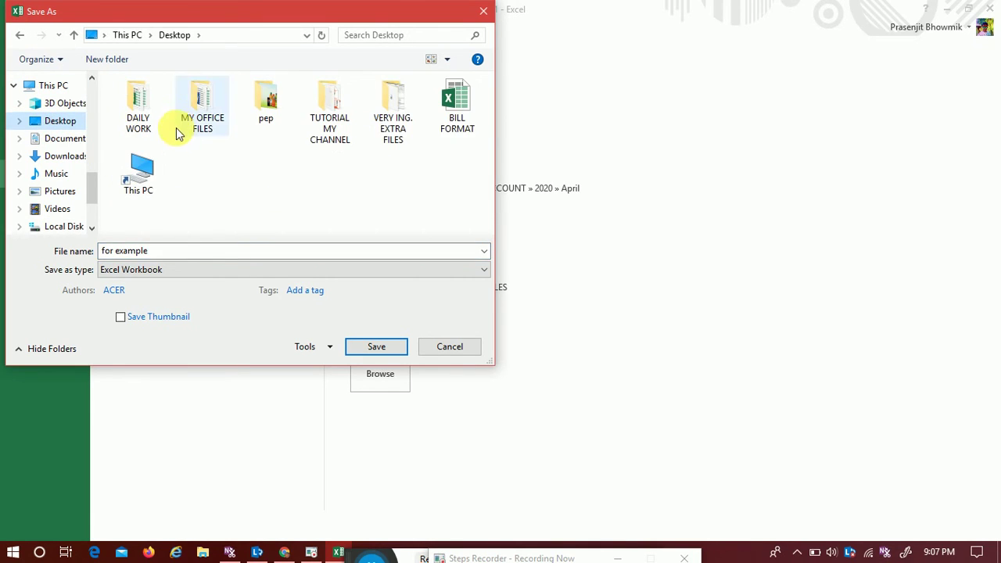
left_click(317, 112)
double_click(316, 111)
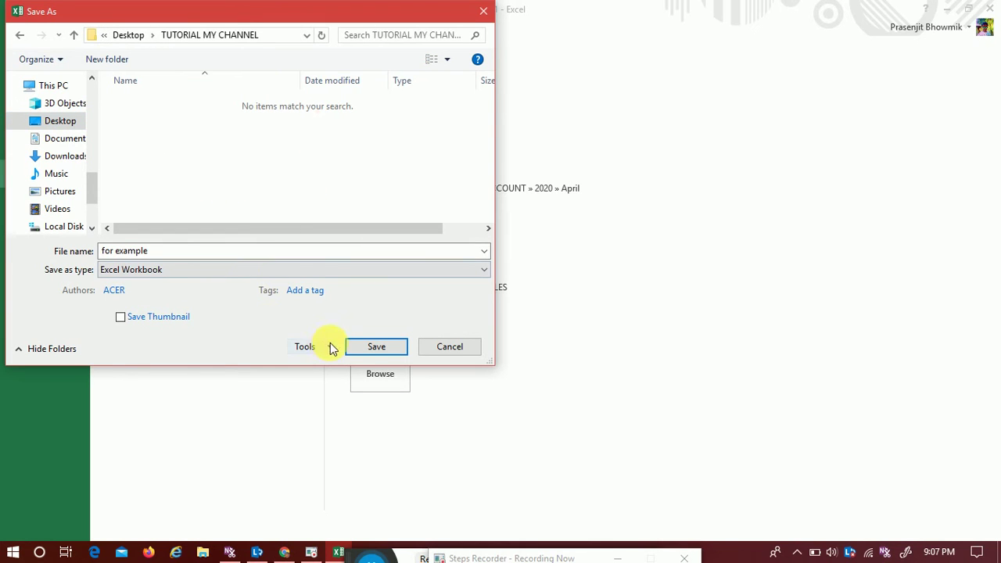
left_click(375, 346)
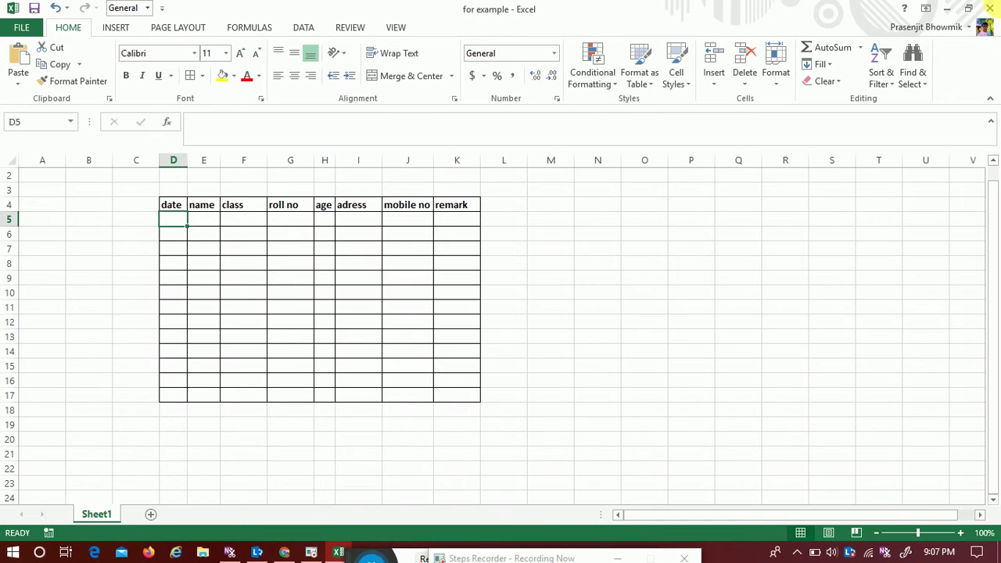
left_click(989, 7)
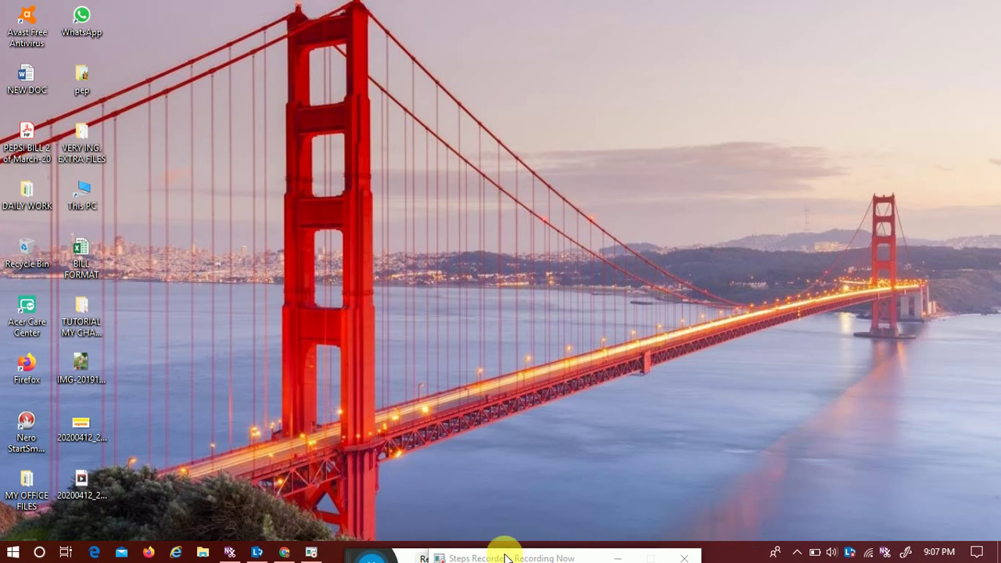
Stop the recording in Steps Recorder and review the recorded steps and their screenshots in the maximized window.
left_click_drag(486, 557, 441, 257)
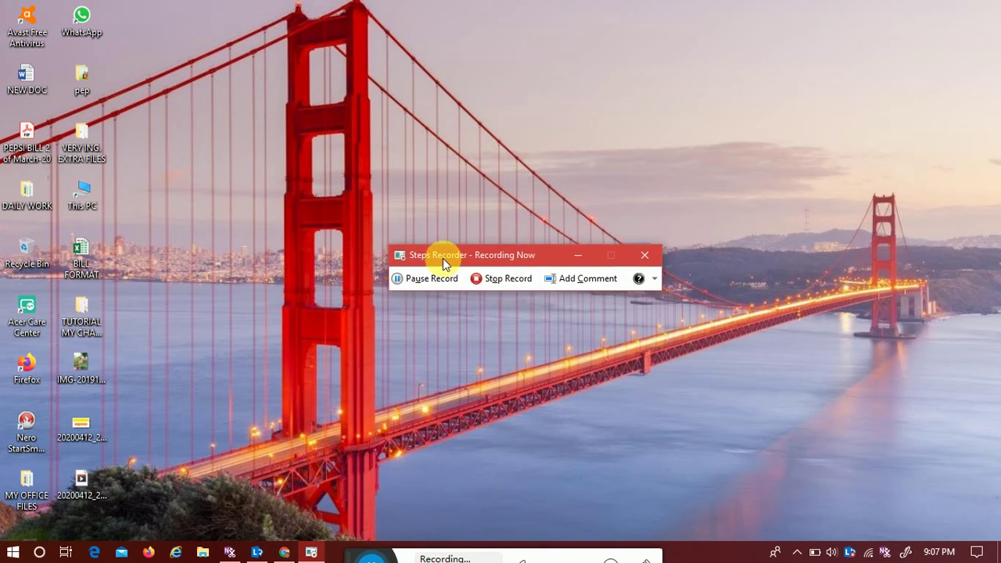
left_click(507, 277)
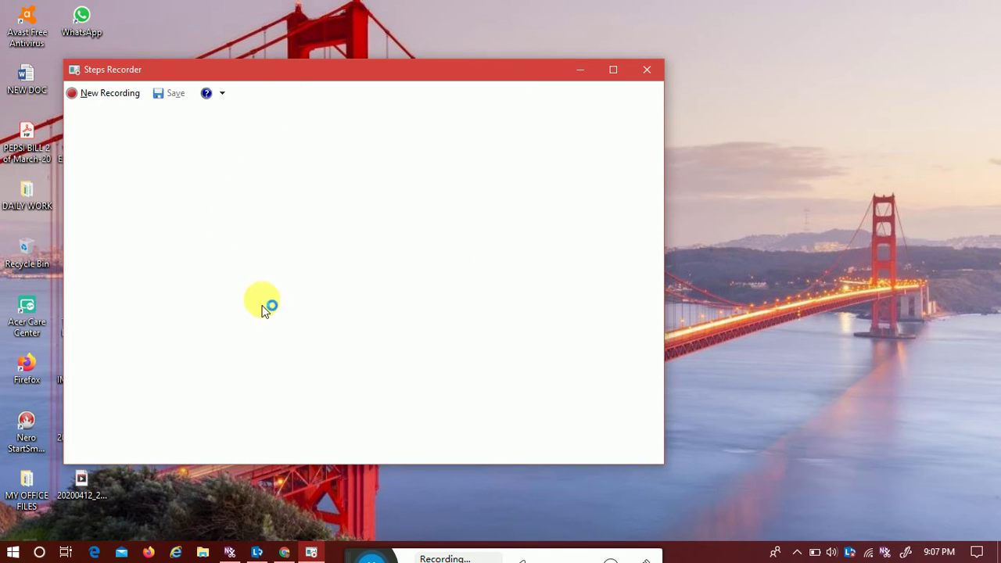
left_click(619, 73)
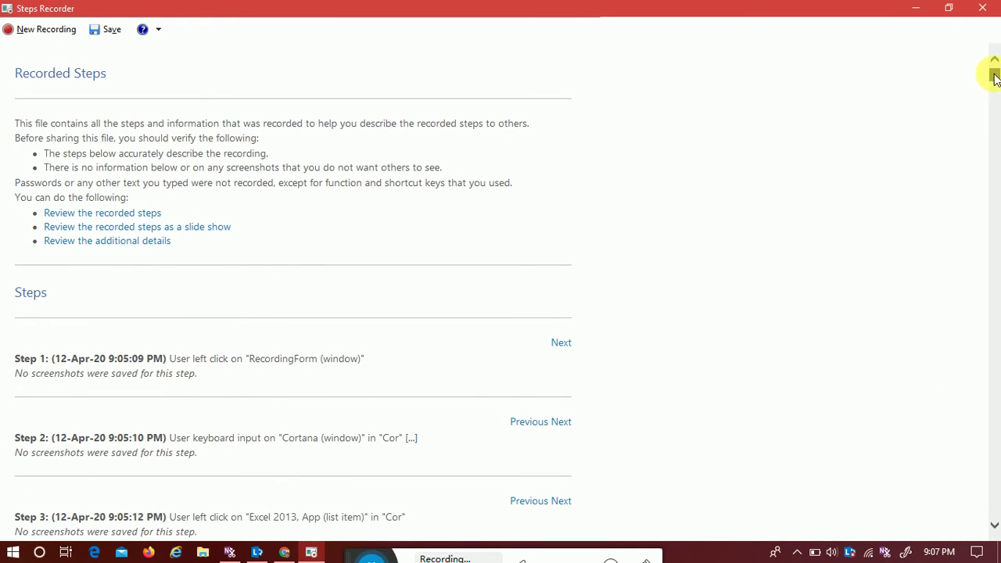
left_click_drag(993, 73, 995, 274)
left_click_drag(994, 301, 972, 364)
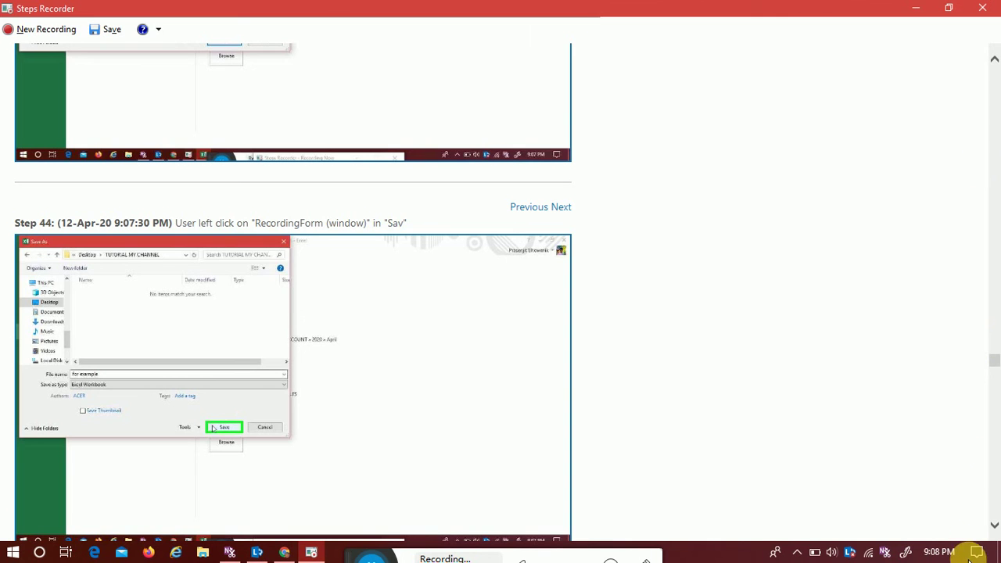
left_click_drag(993, 365, 934, 107)
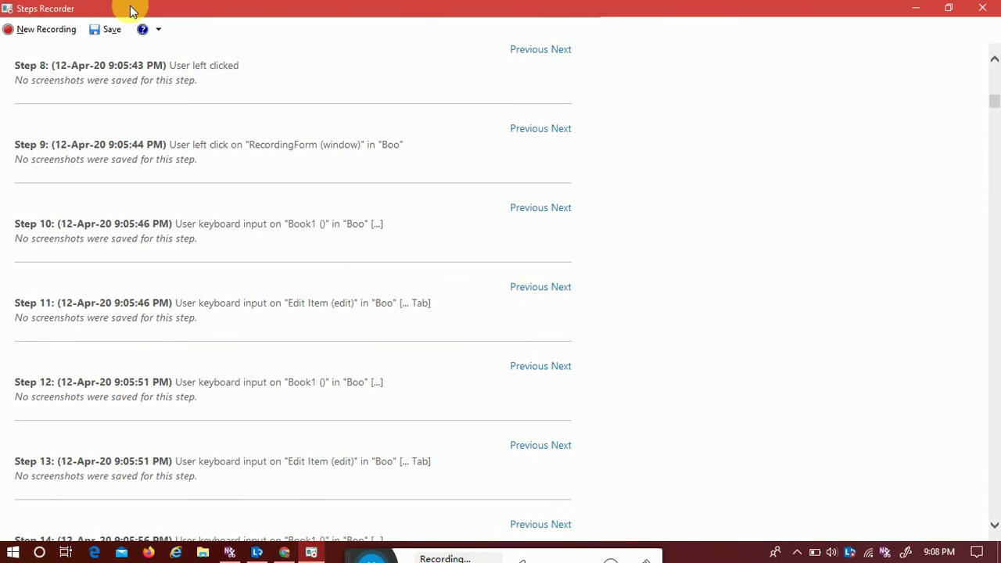
Save the recording to the Desktop as a ZIP file named "for example" and close Steps Recorder.
left_click(97, 36)
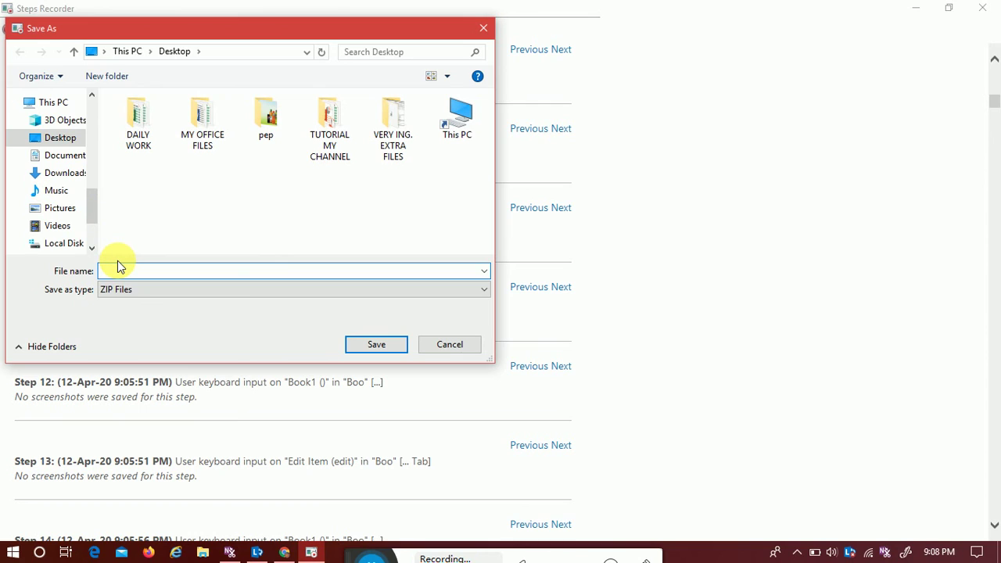
type("for example")
left_click(381, 347)
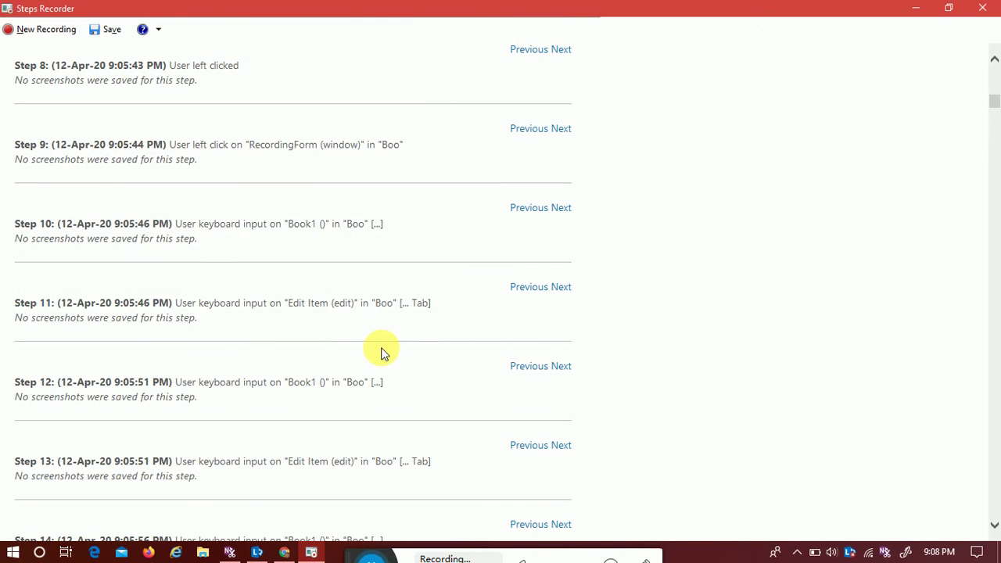
left_click(984, 9)
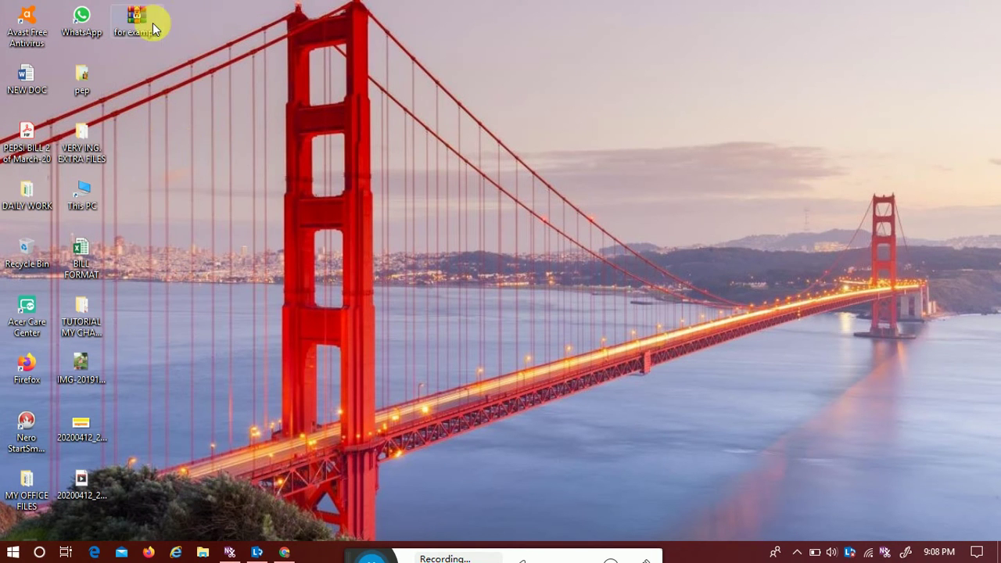